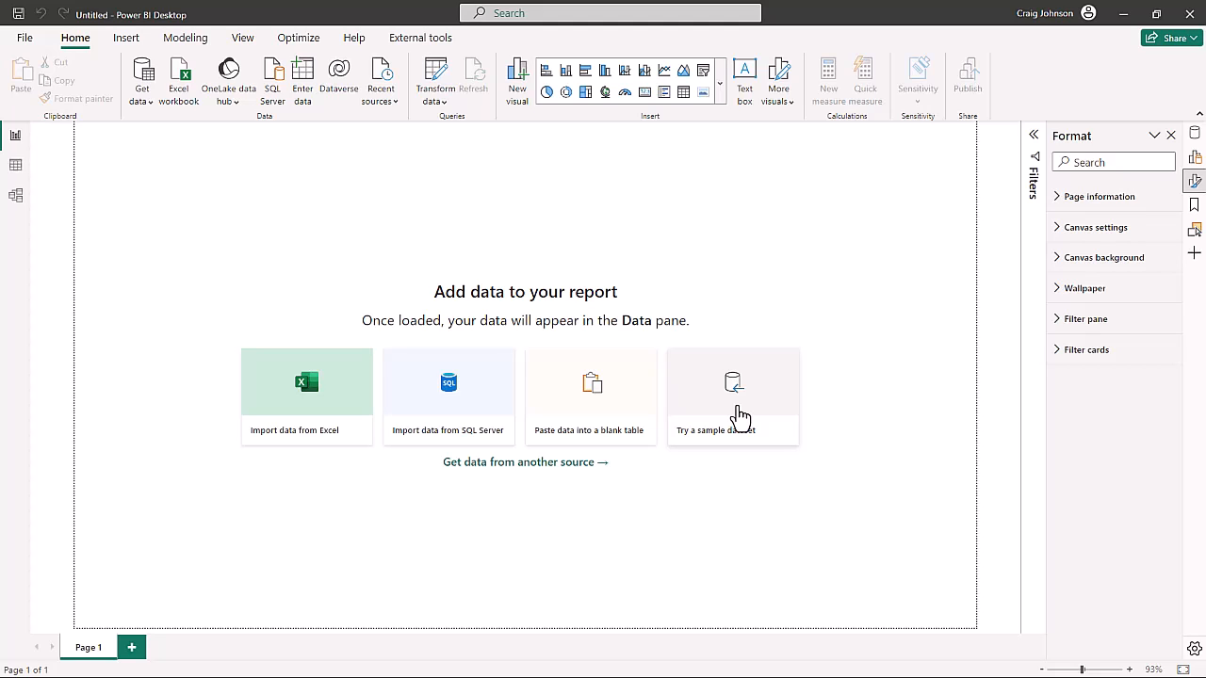
- Load the financials table from the Financial Sample.xlsx sample dataset after checking its columns in the preview
{"action": "left_click", "coordinate": [741, 415]}
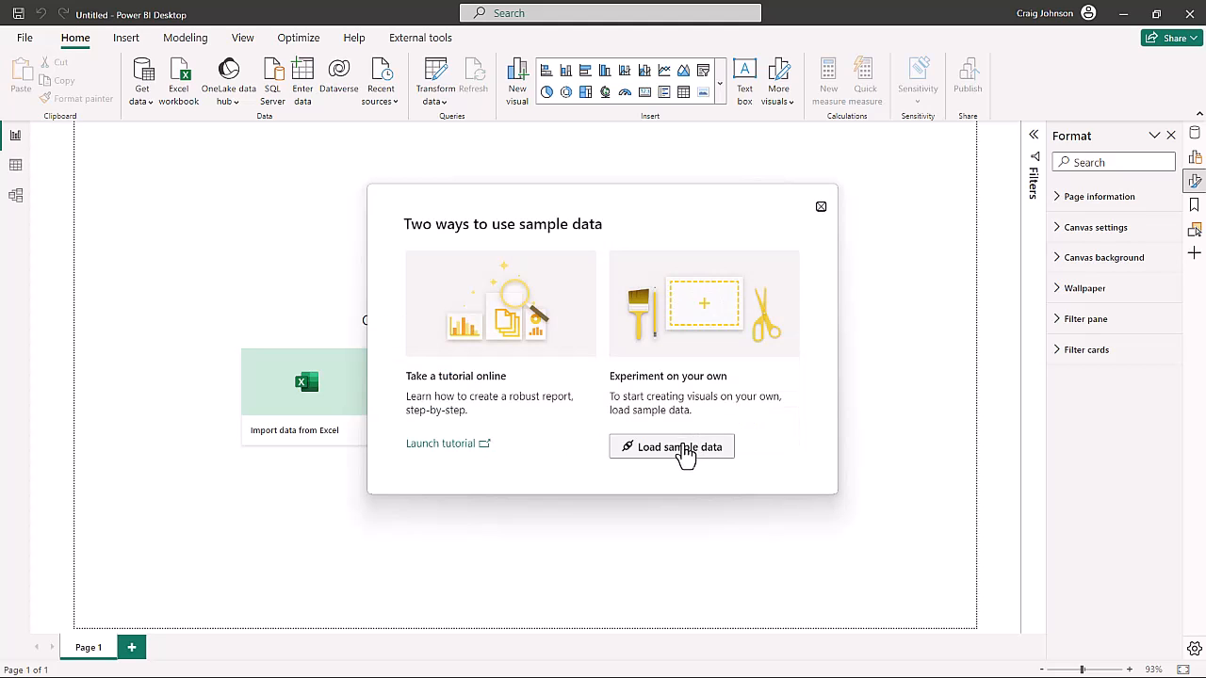
{"action": "left_click", "coordinate": [682, 451]}
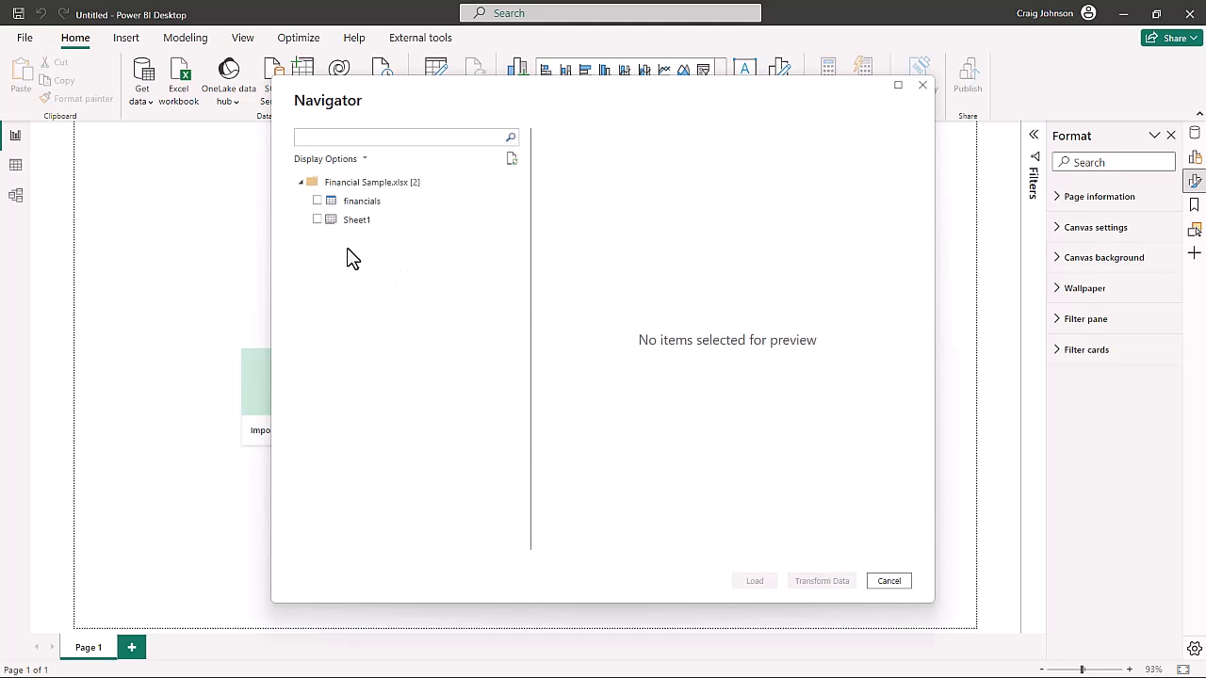
{"action": "left_click", "coordinate": [317, 202]}
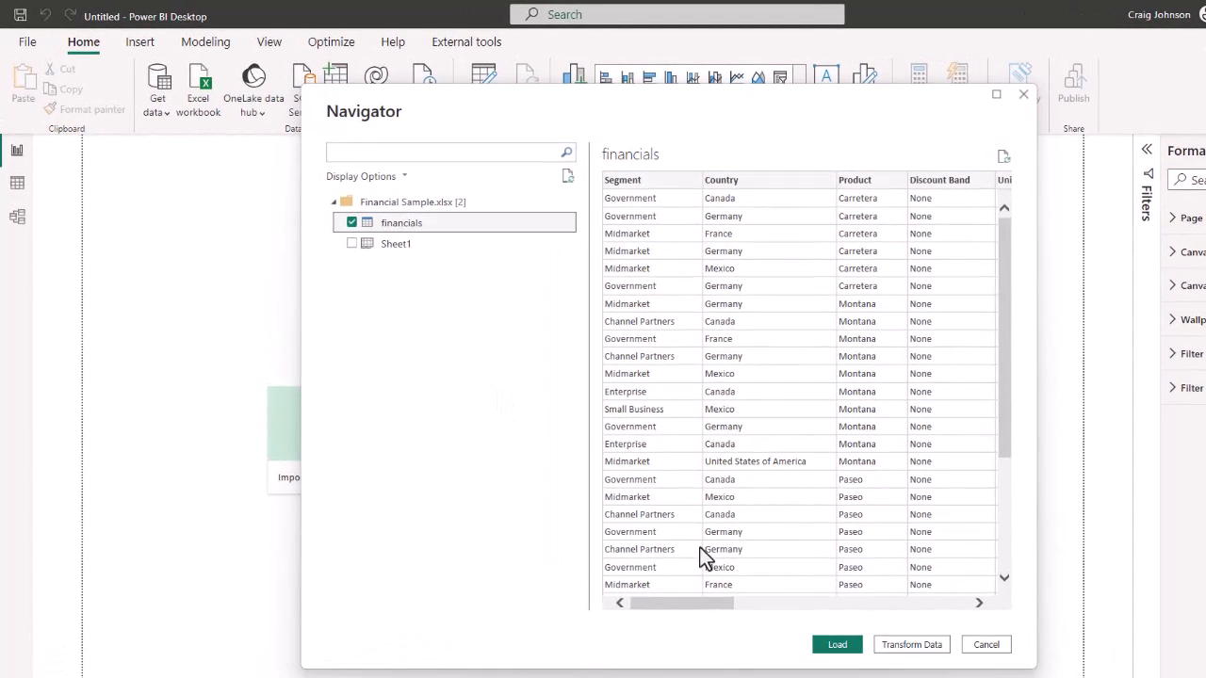
{"action": "left_click_drag", "start_coordinate": [681, 603], "coordinate": [942, 604]}
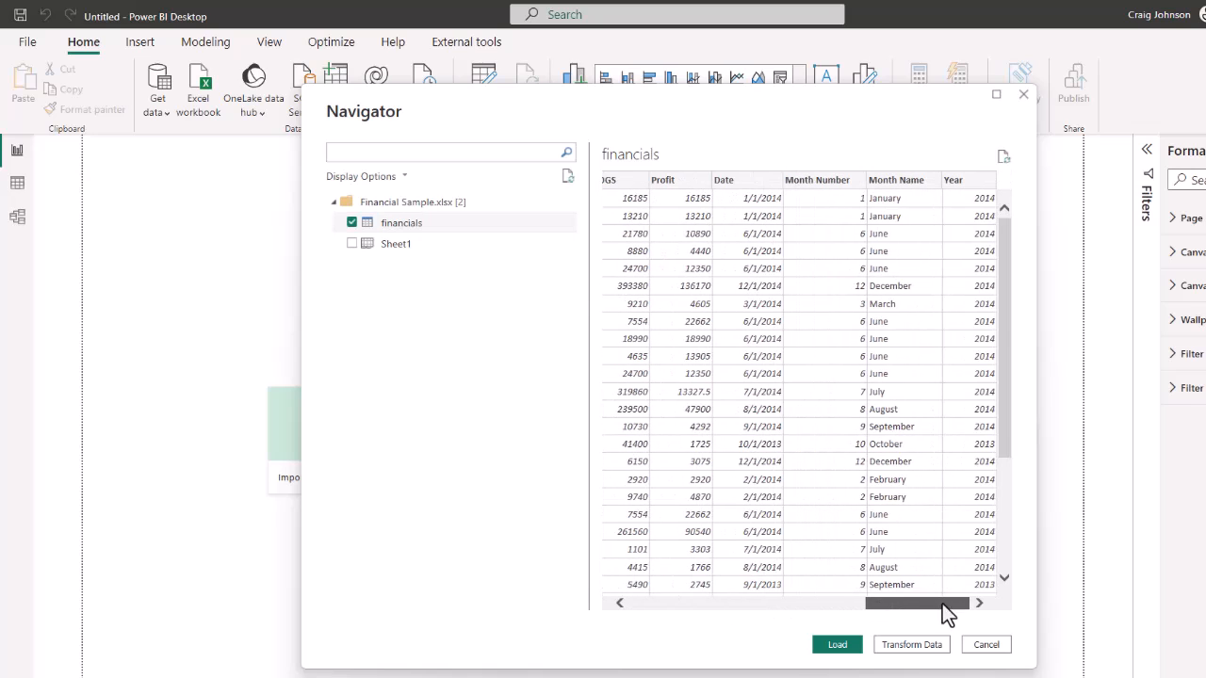
{"action": "left_click", "coordinate": [836, 645]}
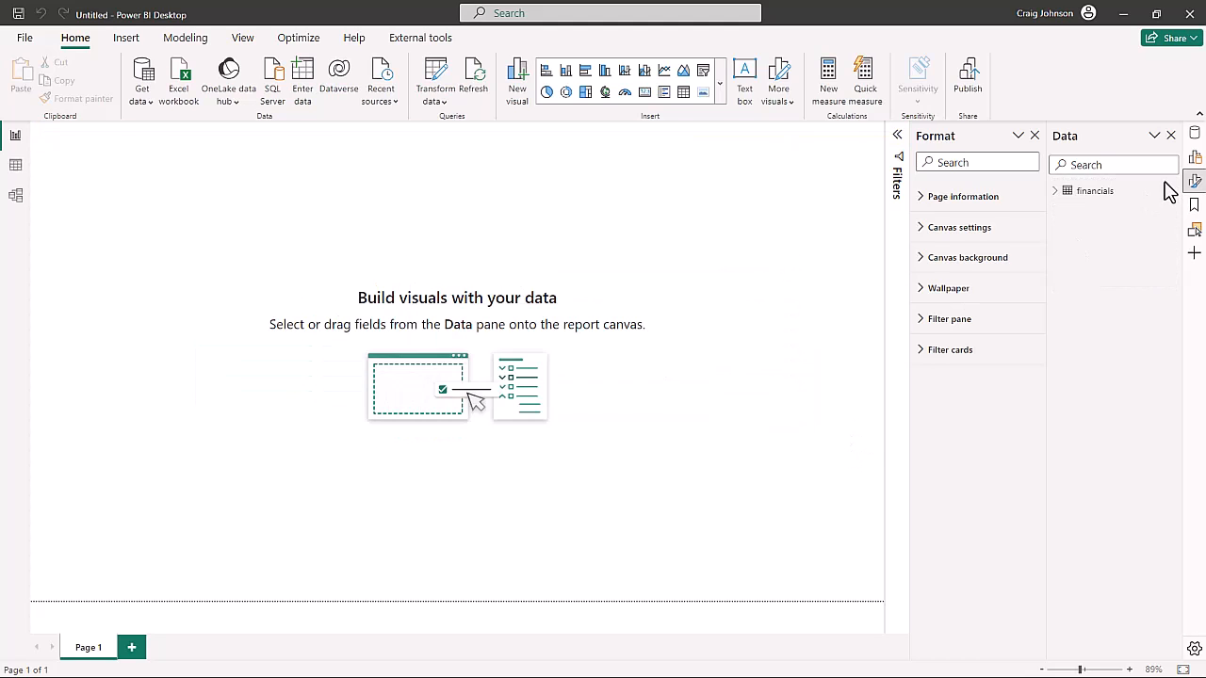
- Display the financials table's rows in Data view to examine its contents
{"action": "left_click", "coordinate": [1194, 134]}
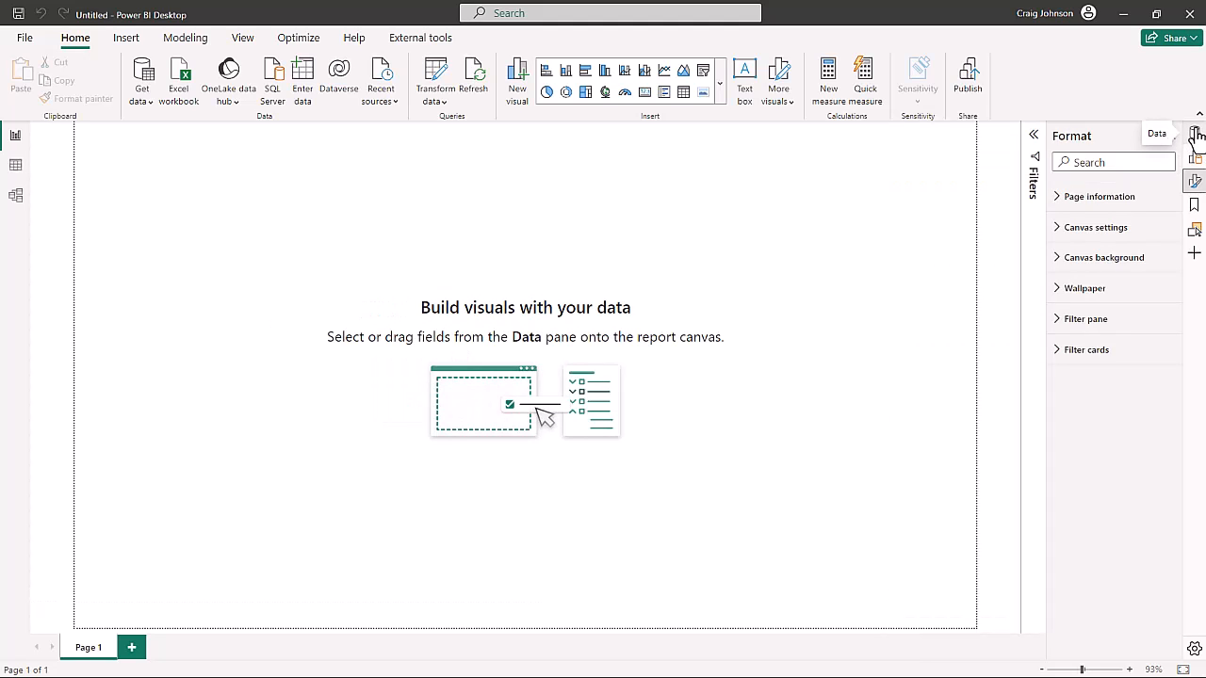
{"action": "left_click", "coordinate": [15, 170]}
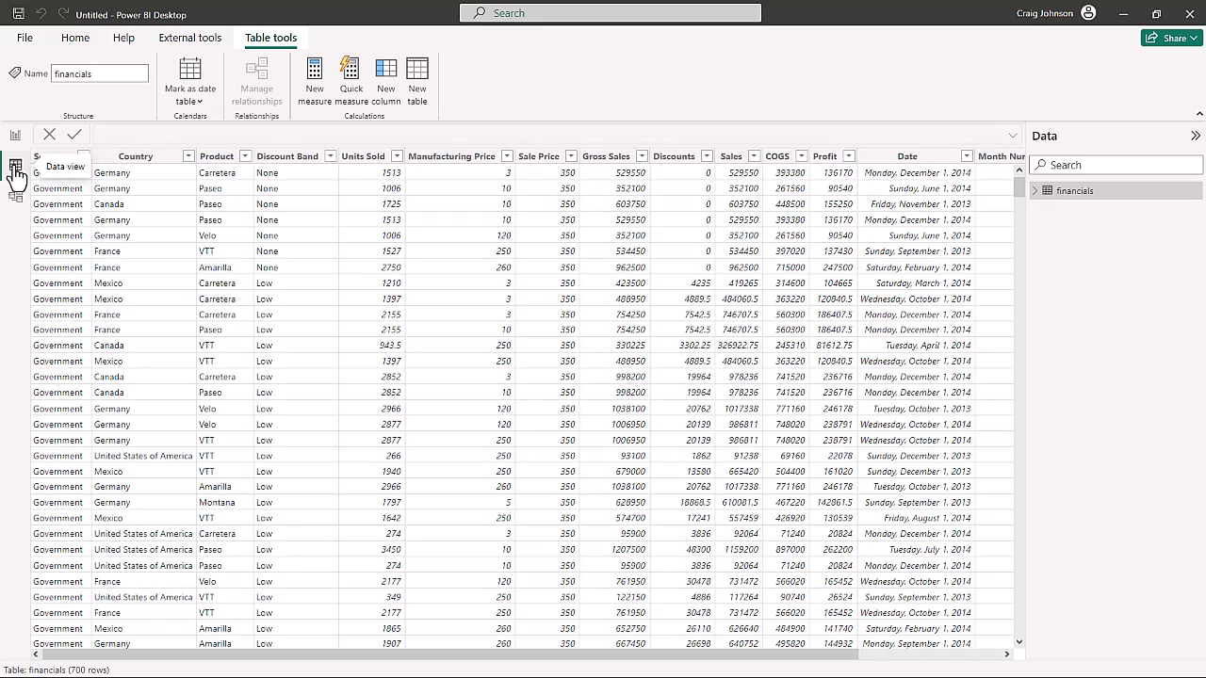
{"action": "left_click", "coordinate": [558, 626]}
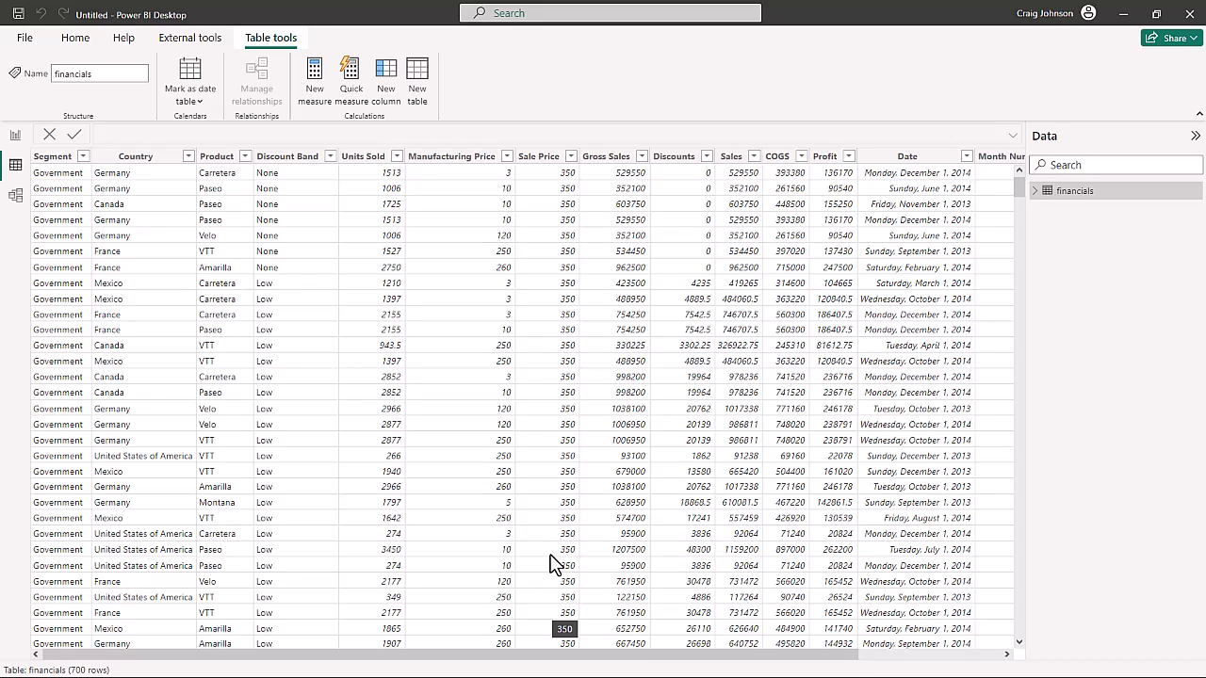
- Launch the Bravo external tool for this model and show its Analyze Model column breakdown
{"action": "left_click", "coordinate": [198, 48]}
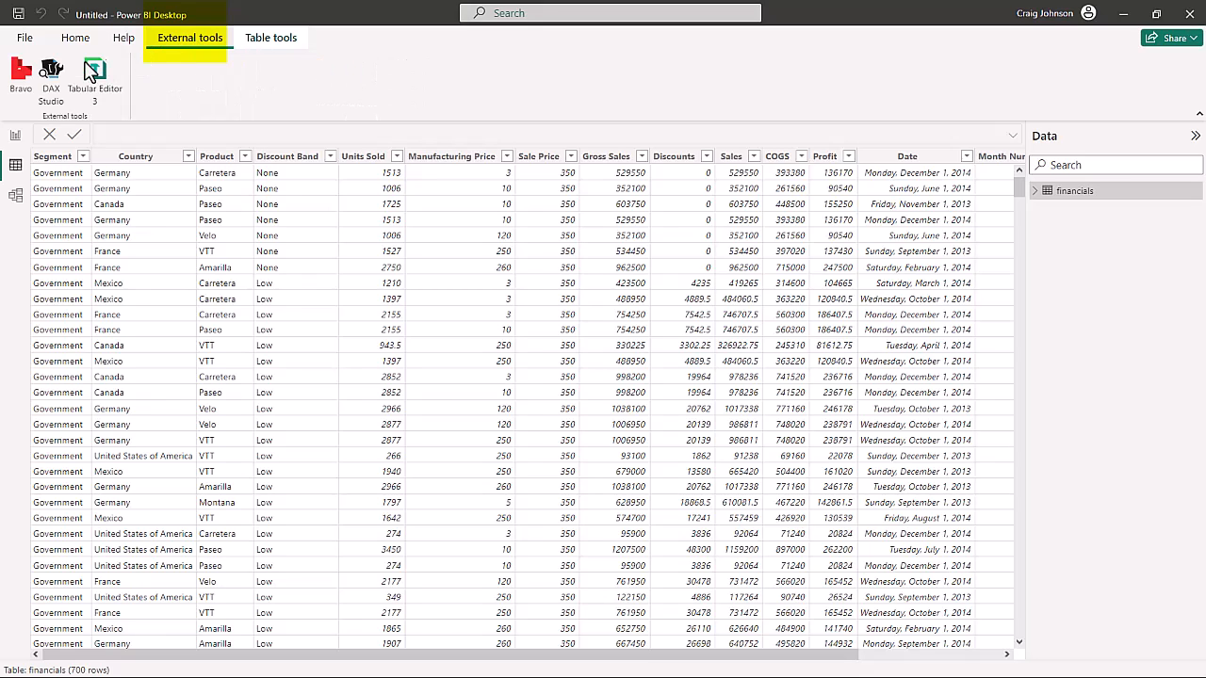
{"action": "left_click", "coordinate": [21, 81]}
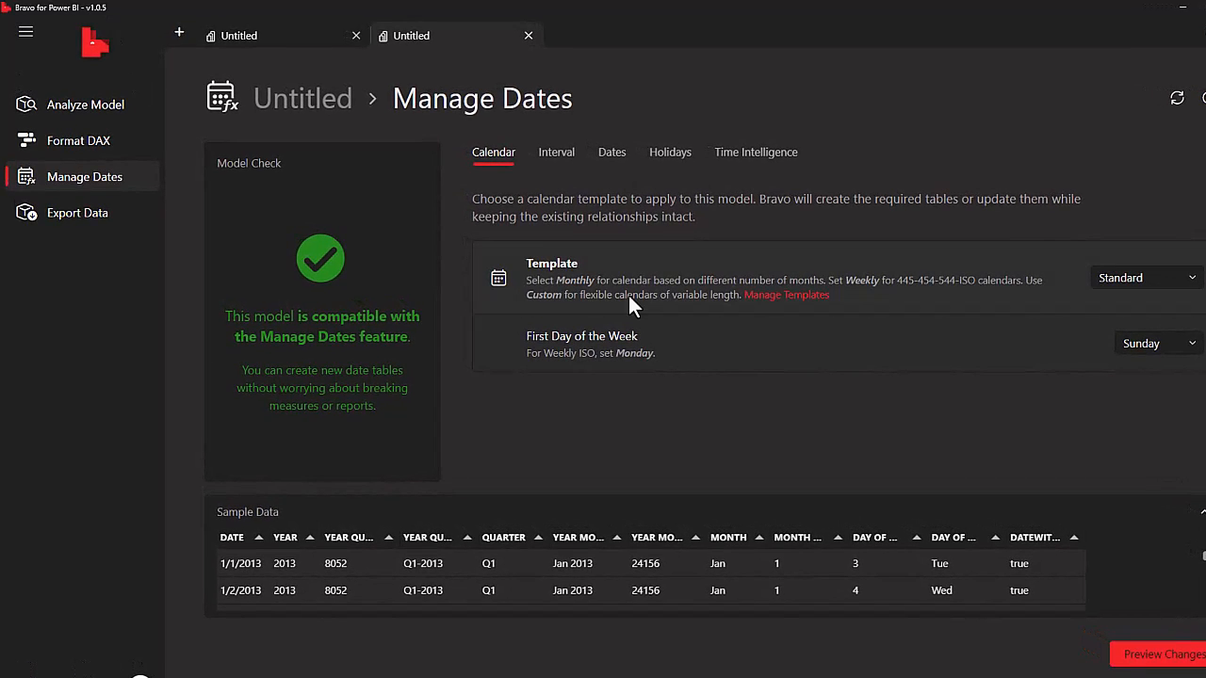
{"action": "left_click", "coordinate": [94, 108]}
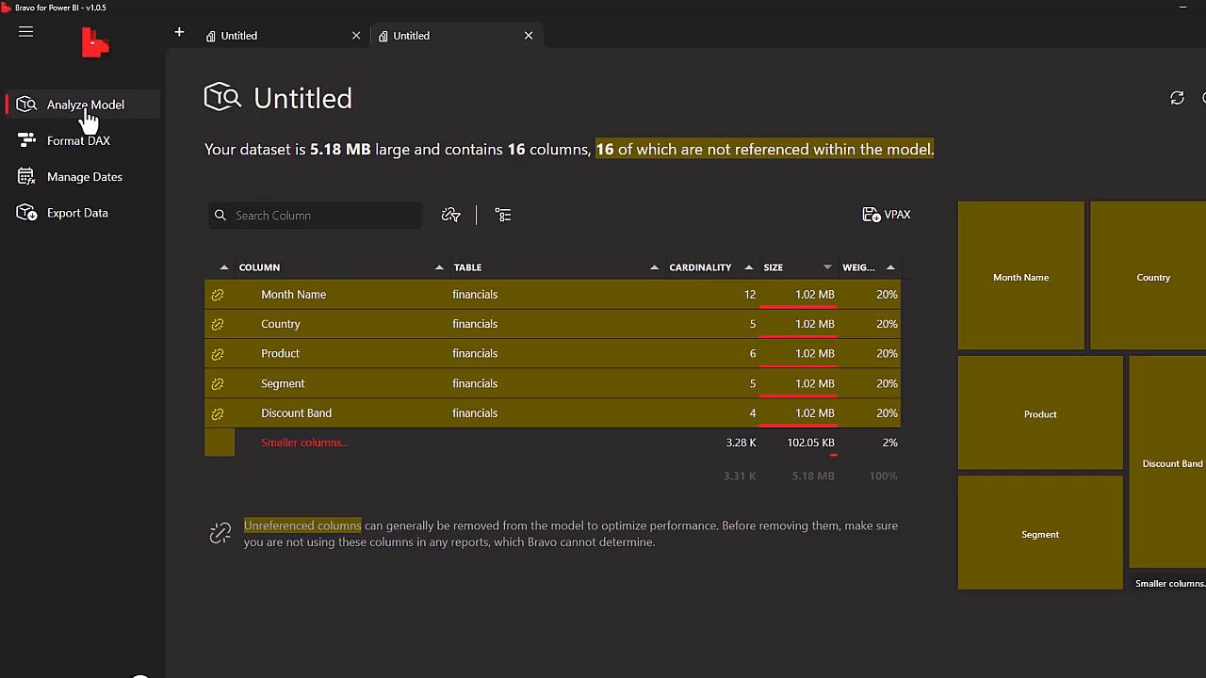
- Open Manage Dates and review the available calendar templates and first-day-of-the-week options
{"action": "left_click", "coordinate": [77, 184]}
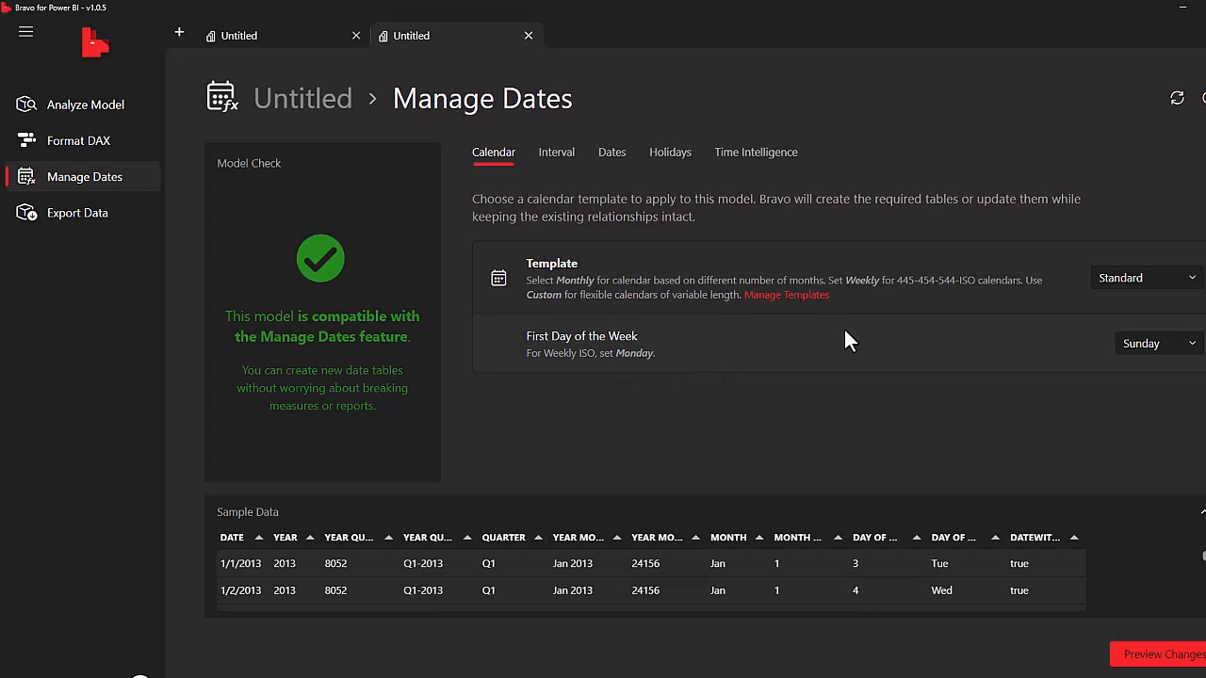
{"action": "left_click", "coordinate": [1193, 278]}
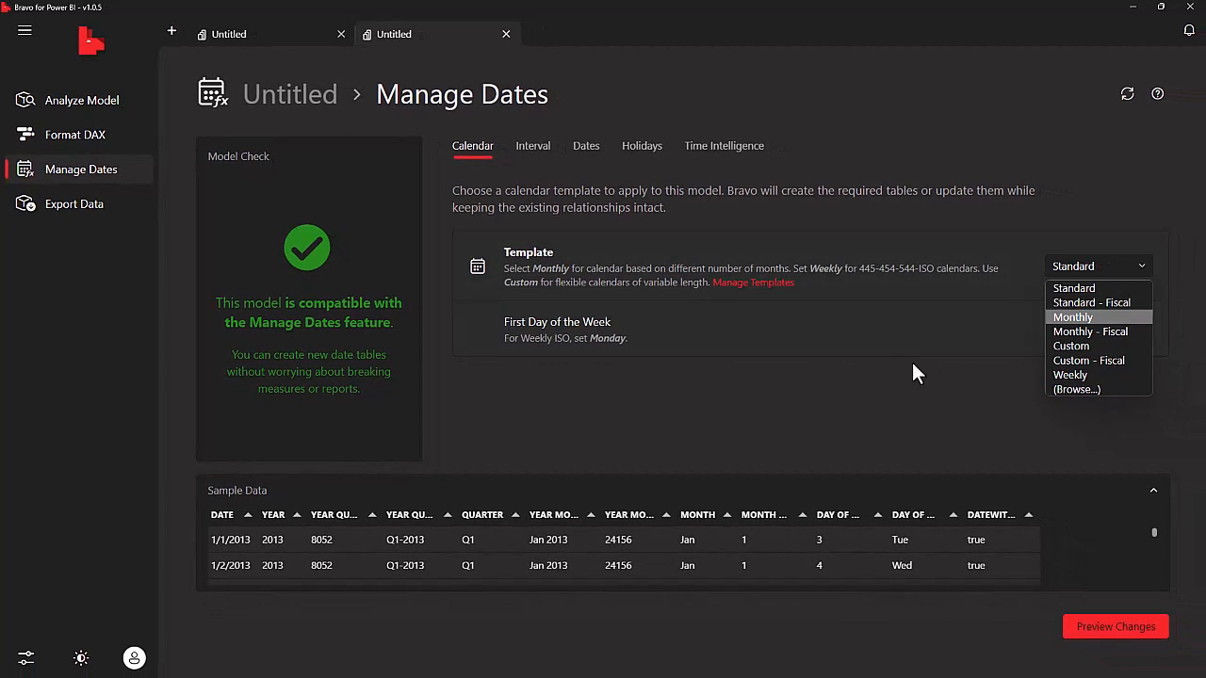
{"action": "left_click", "coordinate": [799, 435]}
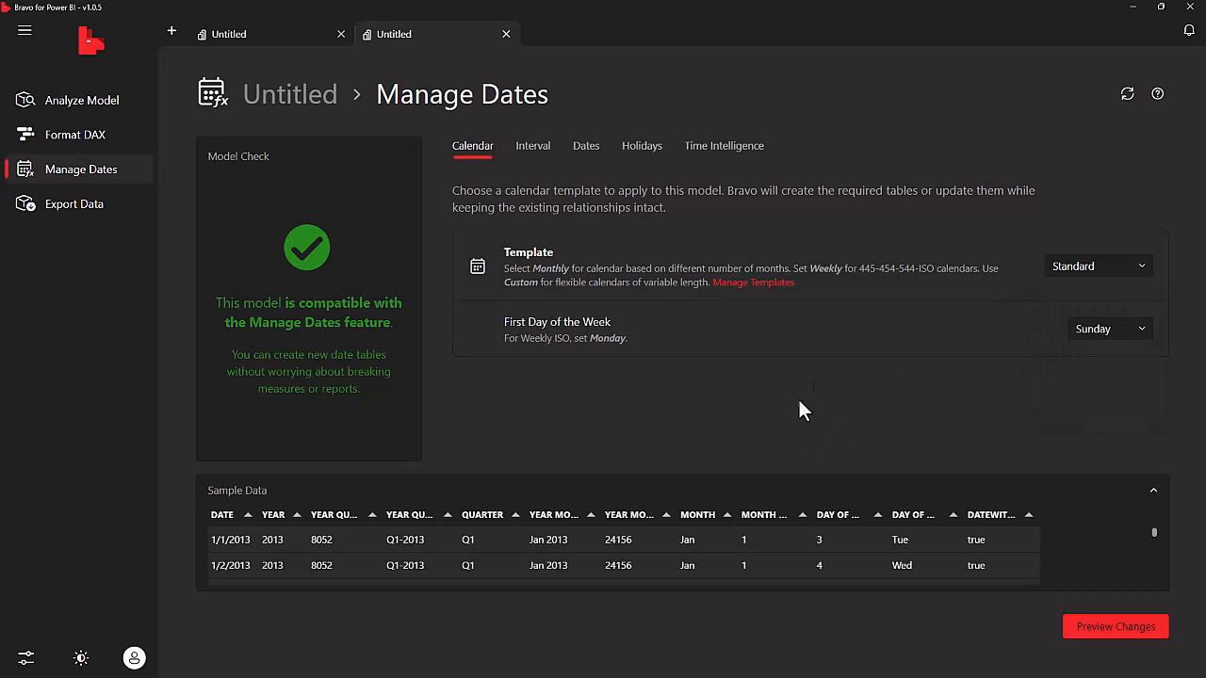
{"action": "left_click", "coordinate": [1143, 332]}
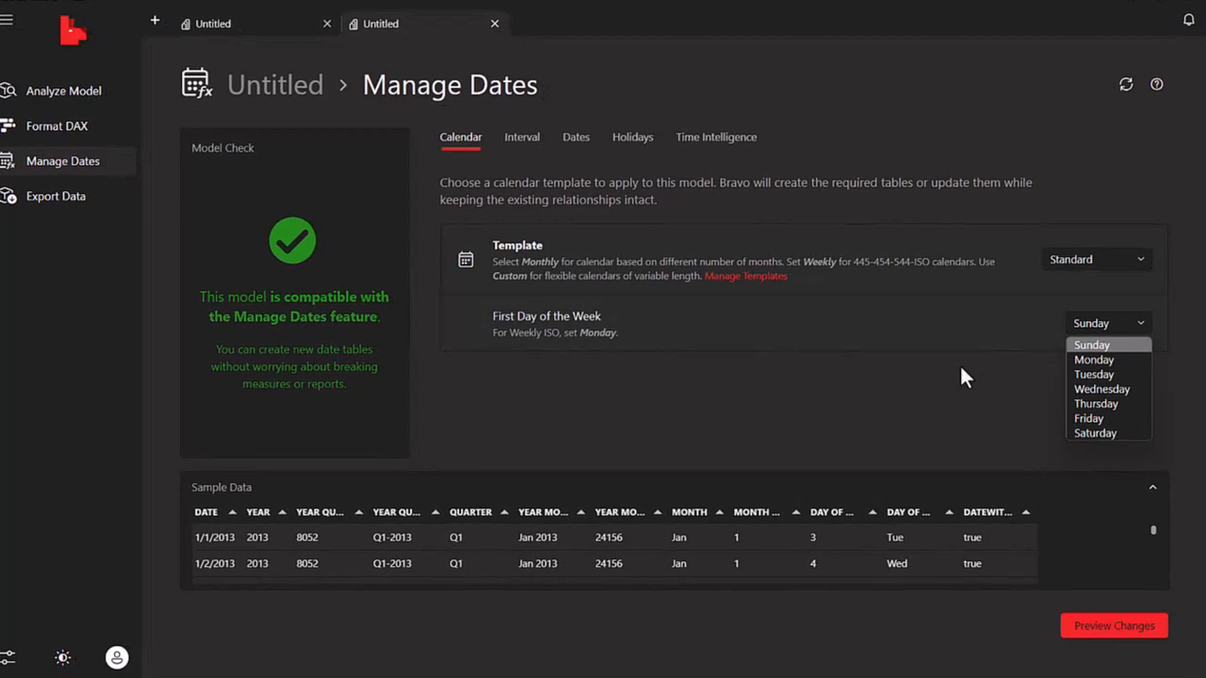
{"action": "left_click", "coordinate": [918, 369]}
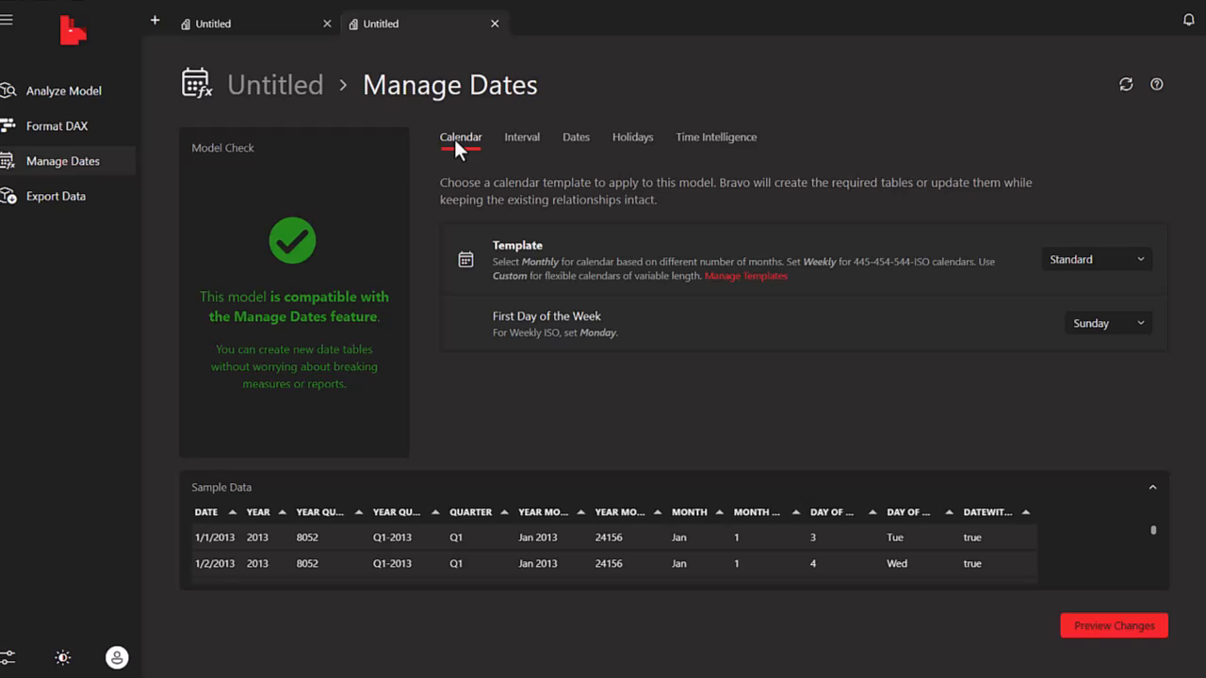
- Review the date interval settings and the available Automatic Scan options
{"action": "left_click", "coordinate": [521, 146]}
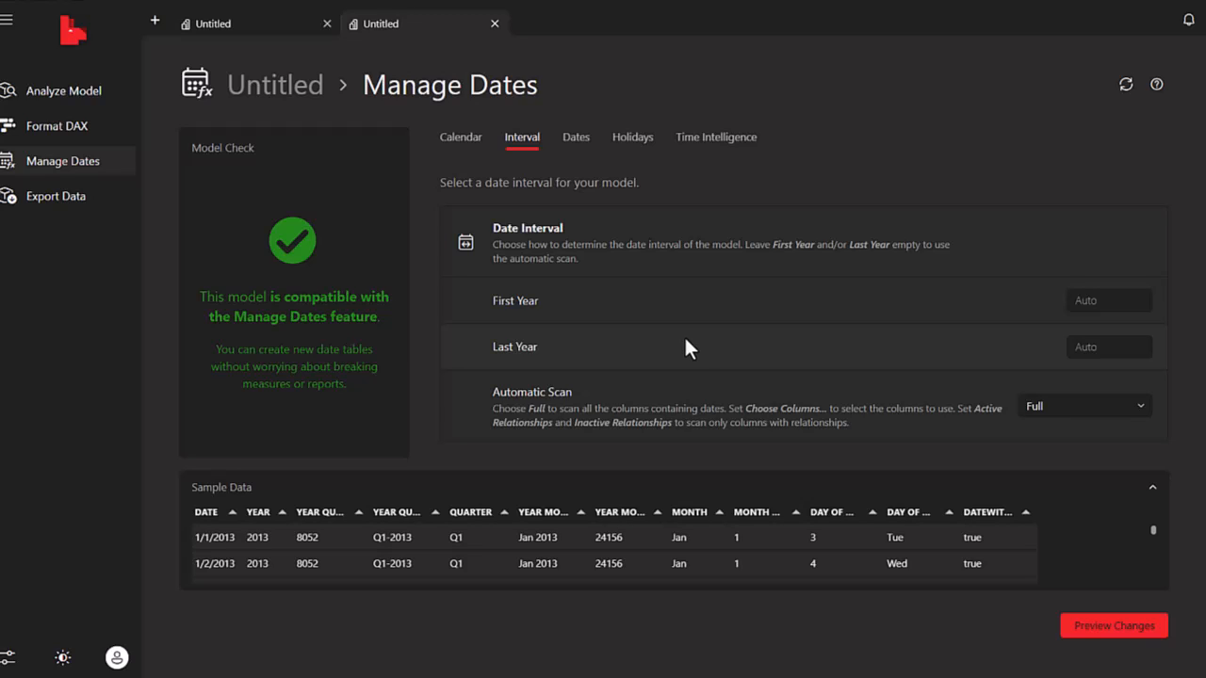
{"action": "left_click", "coordinate": [1138, 412]}
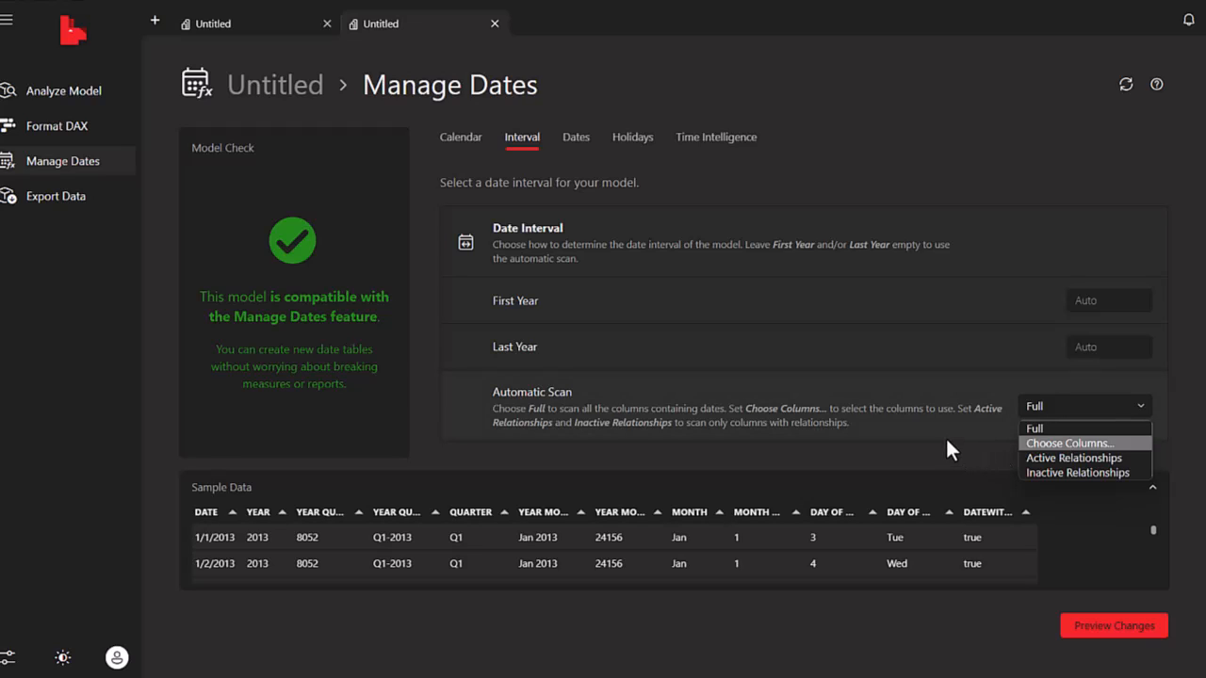
{"action": "left_click", "coordinate": [675, 456]}
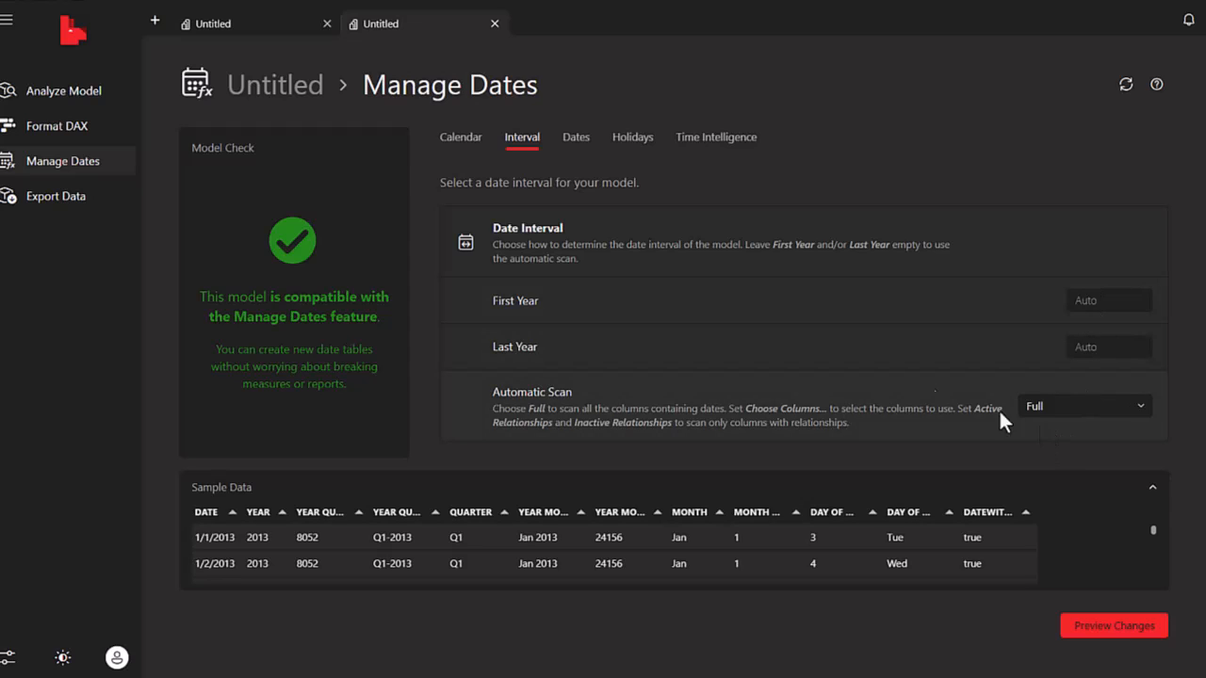
- Review the regional format choices, date table names and holidays setting, and return to the calendar template settings
{"action": "left_click", "coordinate": [576, 142]}
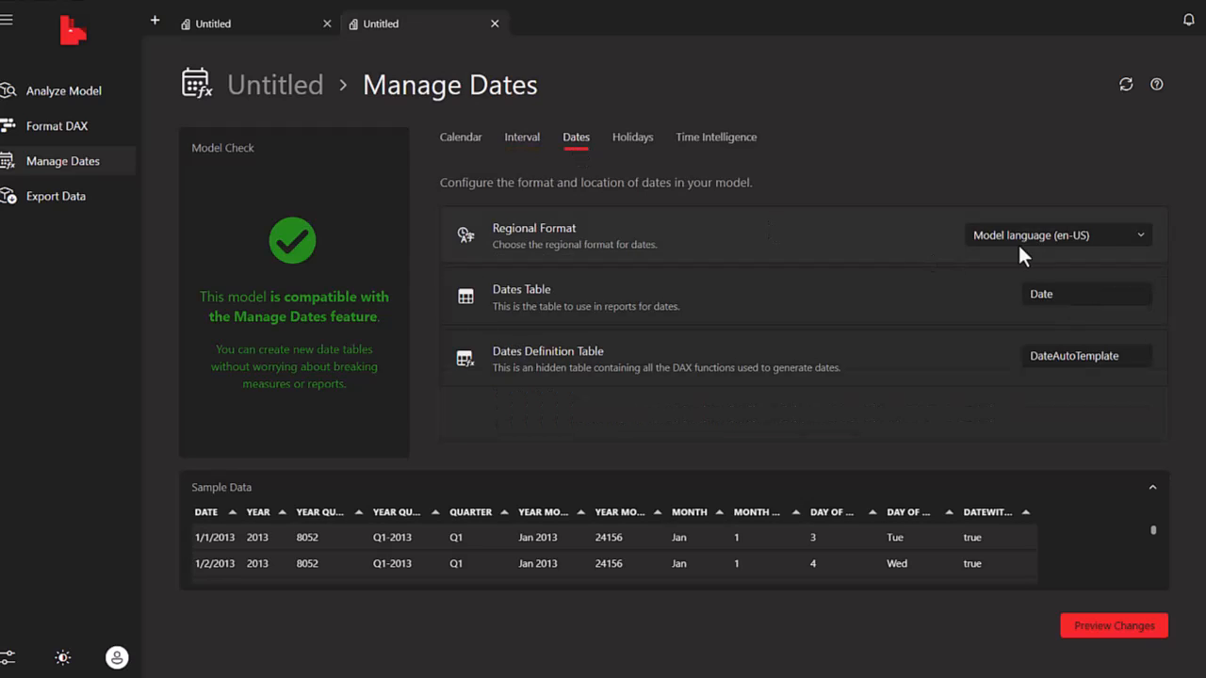
{"action": "left_click", "coordinate": [1138, 237]}
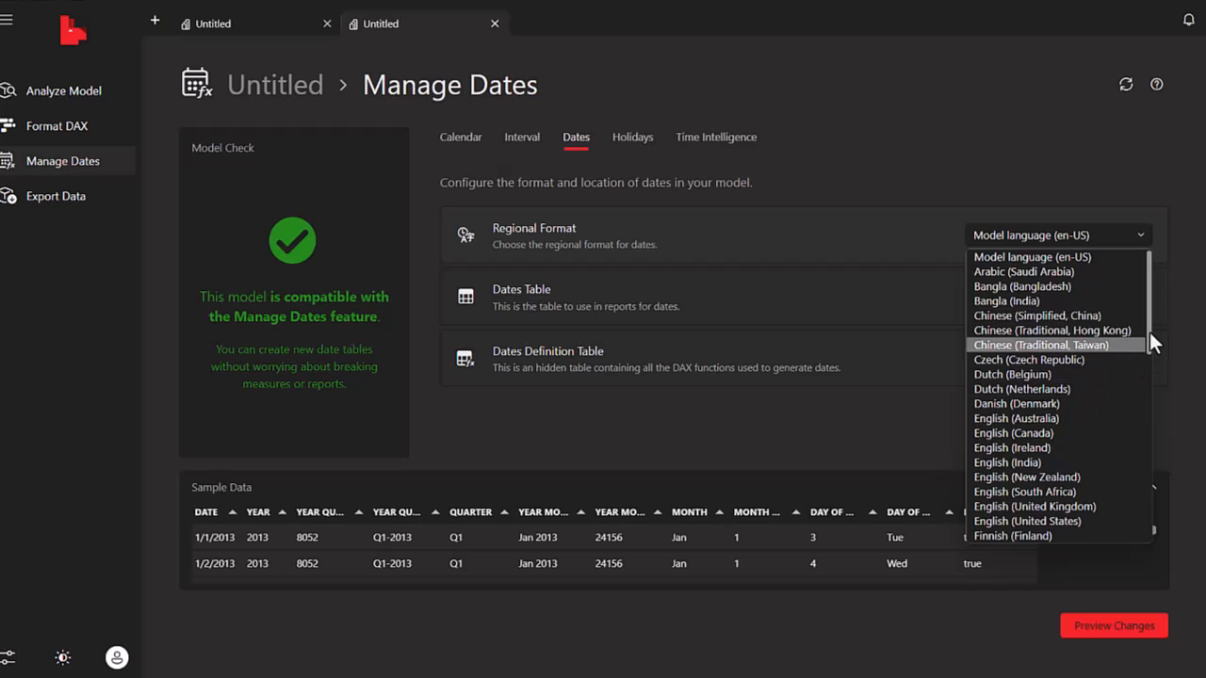
{"action": "left_click_drag", "start_coordinate": [1149, 331], "coordinate": [1123, 303]}
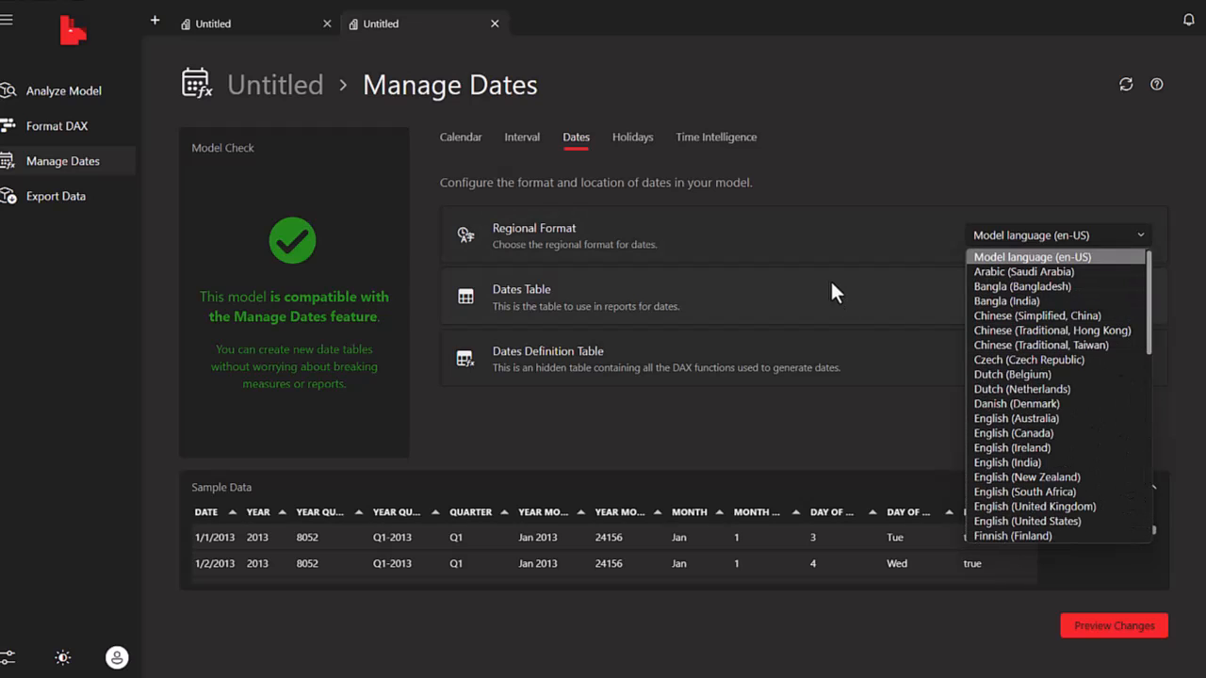
{"action": "left_click", "coordinate": [813, 238]}
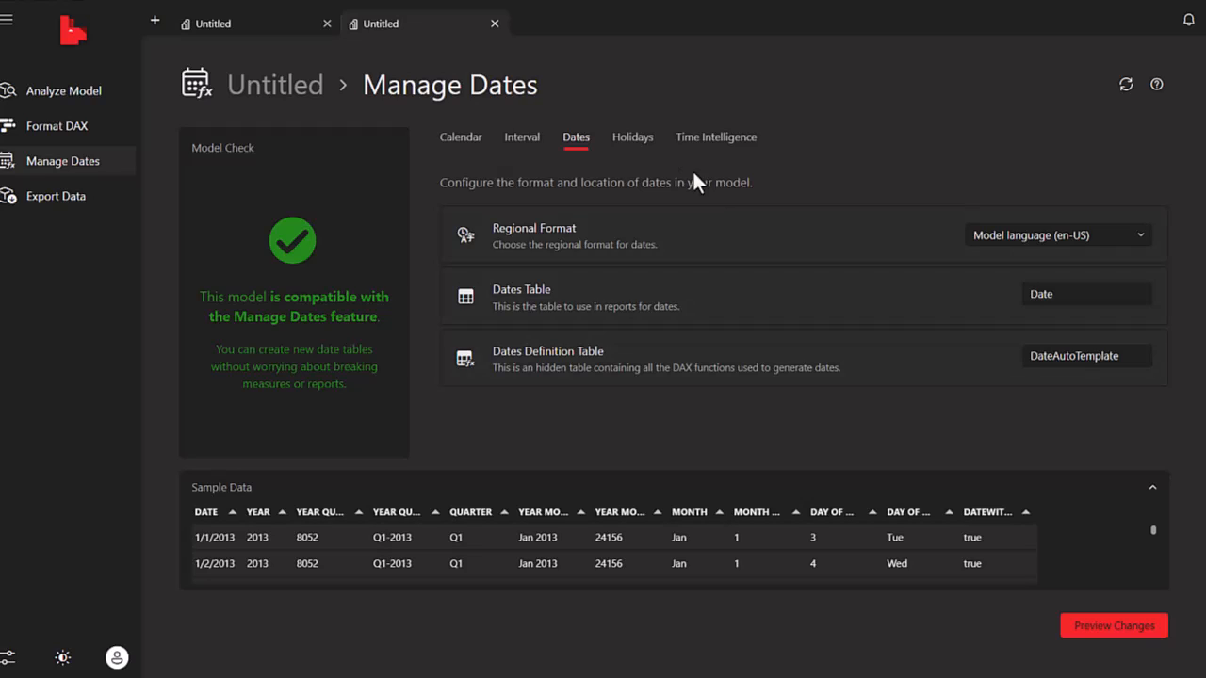
{"action": "left_click", "coordinate": [630, 141]}
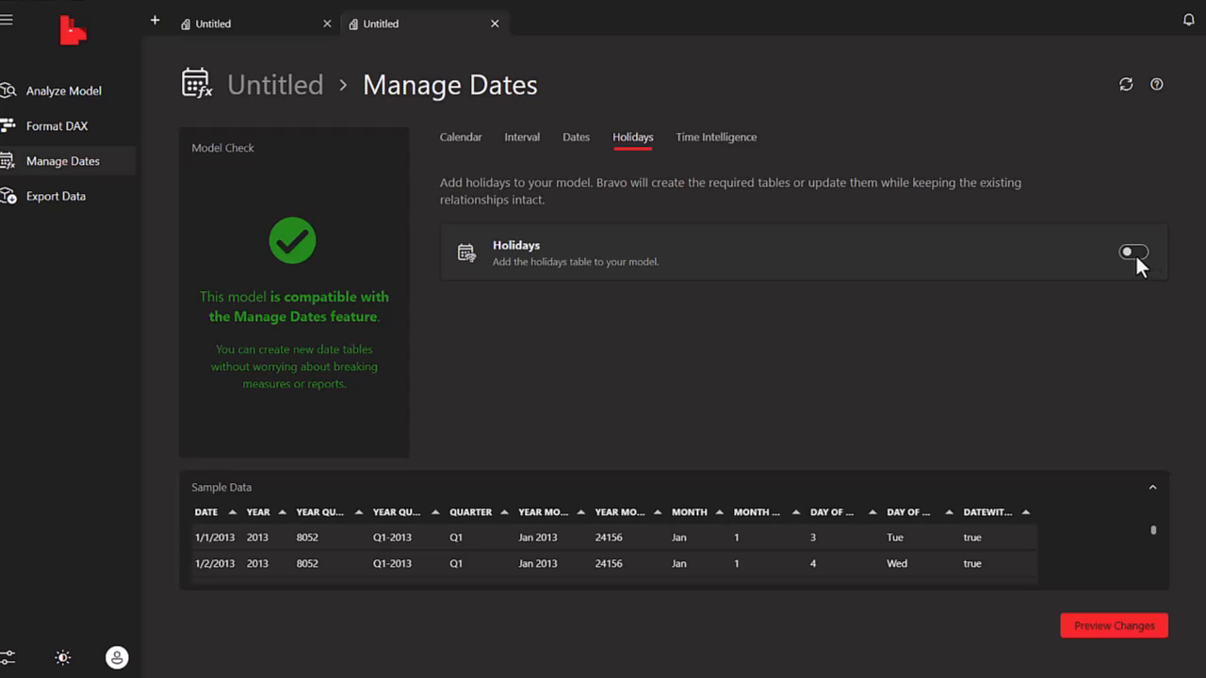
{"action": "left_click", "coordinate": [457, 143]}
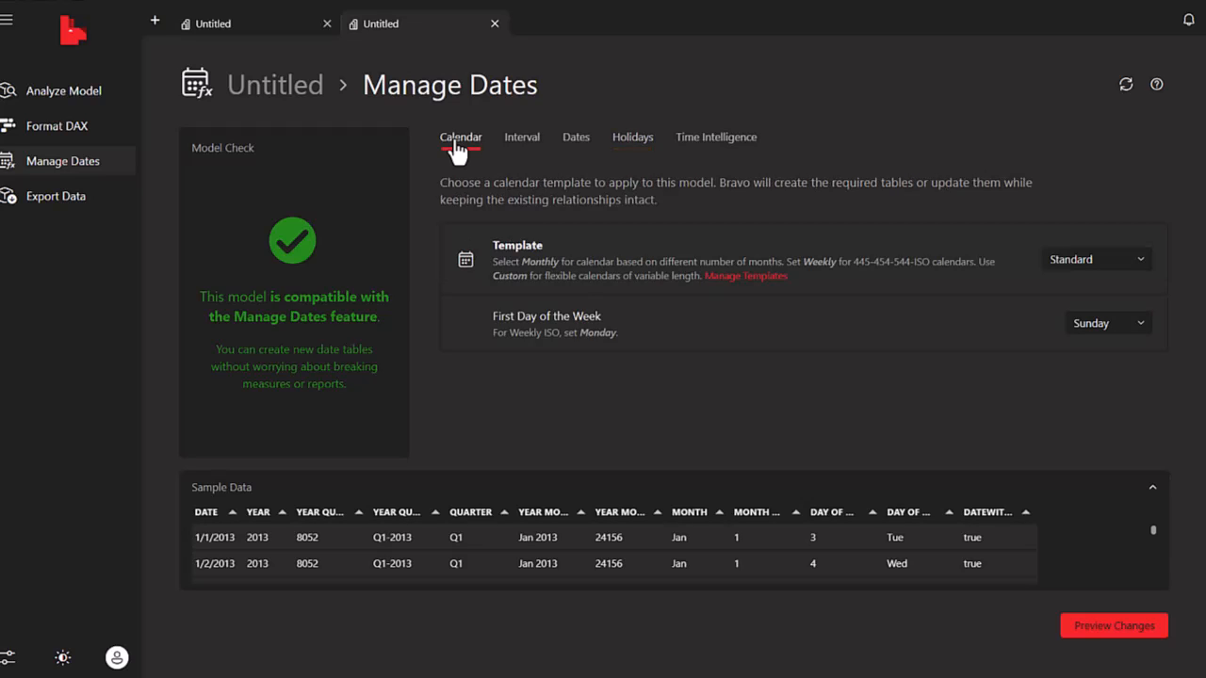
- Preview the changes, examine the proposed Date table's columns and Calendar hierarchy, and return to the Manage Dates settings
{"action": "left_click", "coordinate": [1112, 630]}
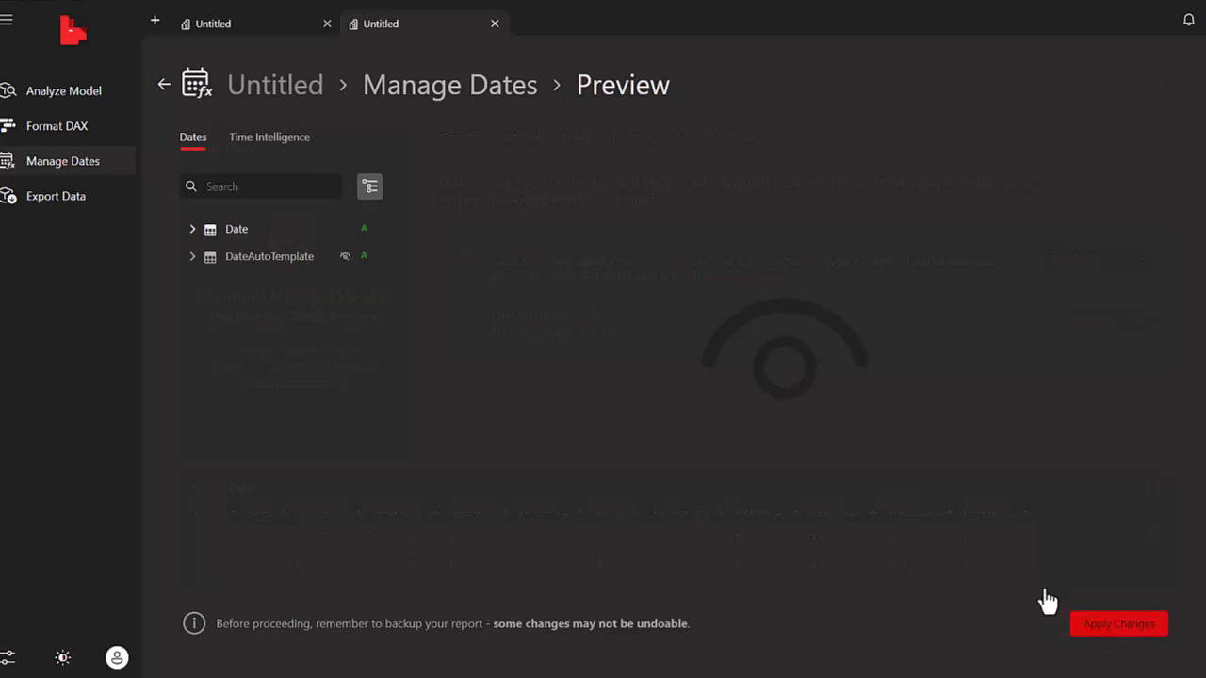
{"action": "left_click", "coordinate": [192, 230]}
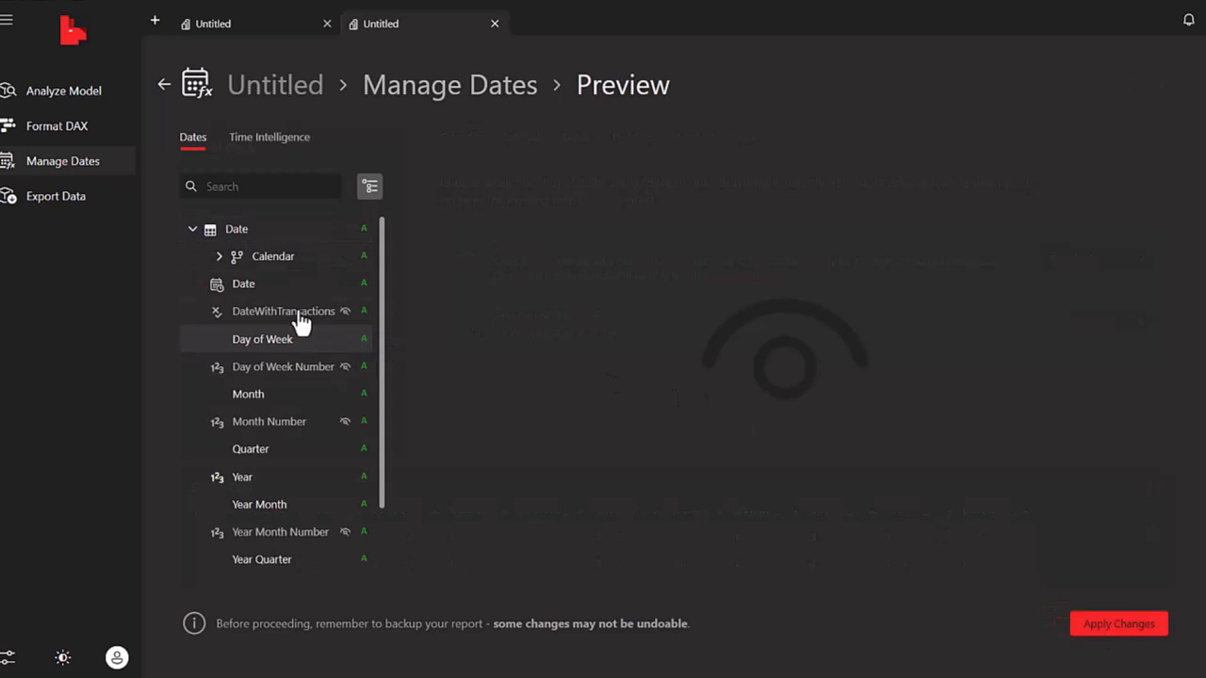
{"action": "left_click", "coordinate": [220, 257]}
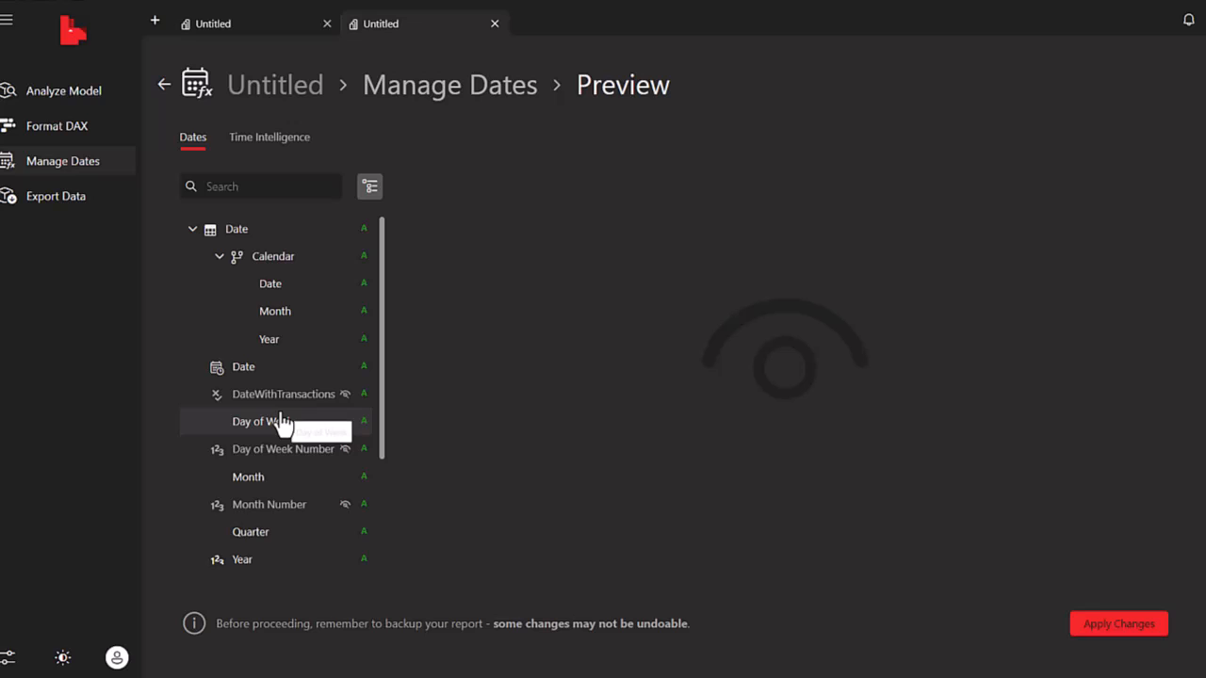
{"action": "scroll", "coordinate": [282, 422], "scroll_direction": "down", "scroll_amount": 3}
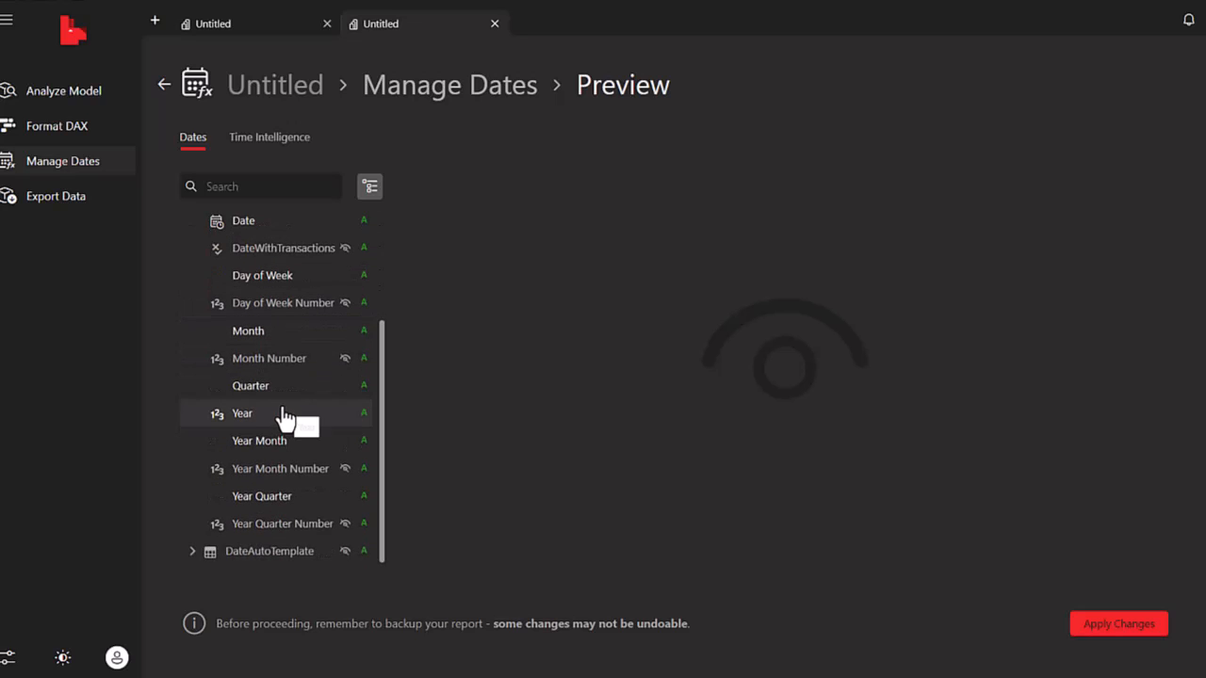
{"action": "left_click", "coordinate": [164, 86]}
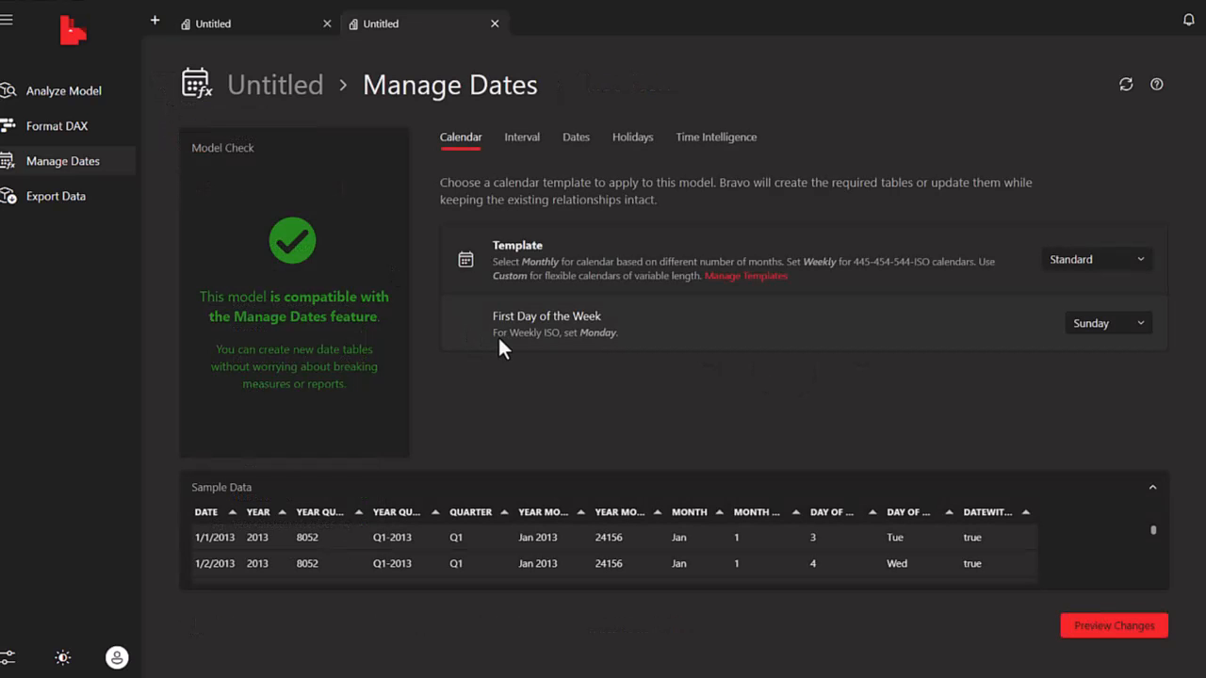
- Generate the Date and DateAutoTemplate tables in the model using the Standard template with Sunday as first weekday
{"action": "left_click", "coordinate": [1081, 631]}
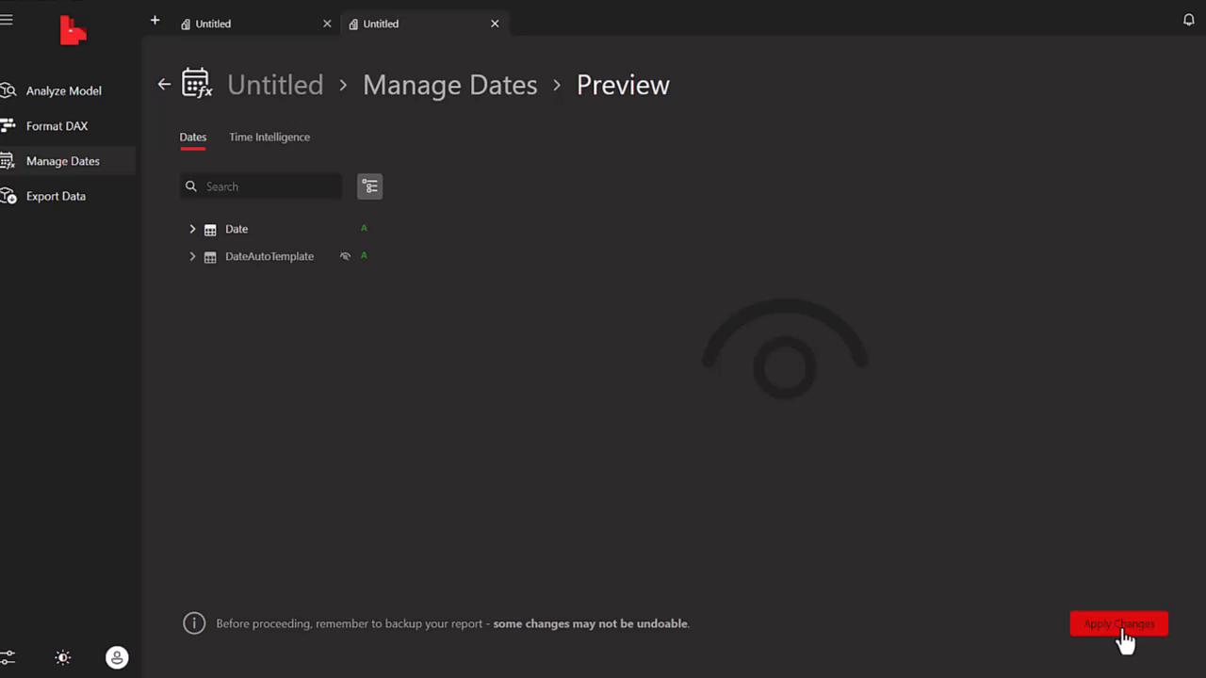
{"action": "left_click", "coordinate": [1121, 626]}
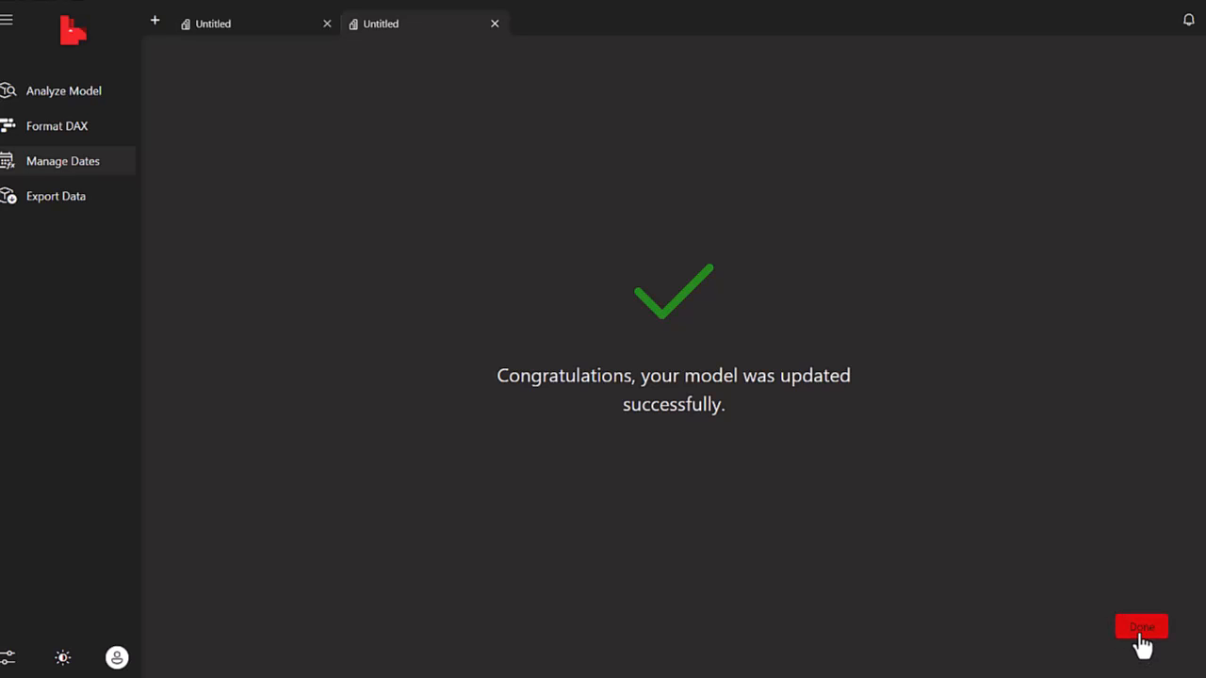
{"action": "left_click", "coordinate": [1146, 631]}
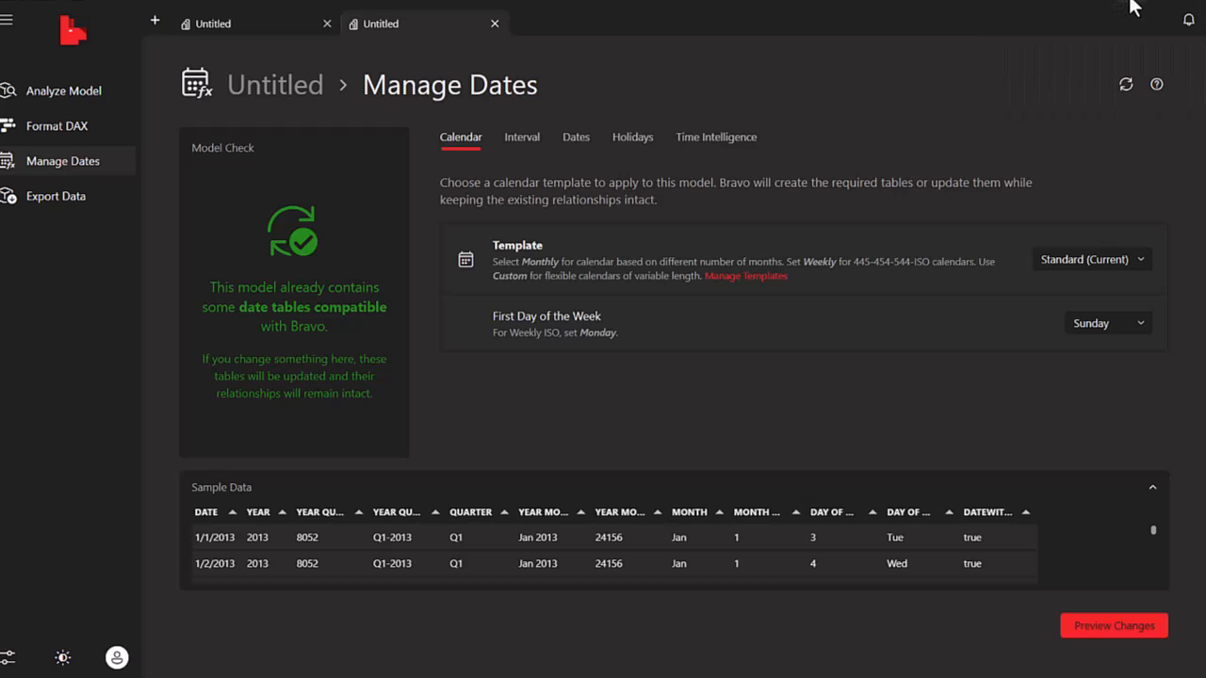
- Switch back to Power BI Desktop and expand the new Date table to examine its fields
{"action": "left_click", "coordinate": [1138, 8]}
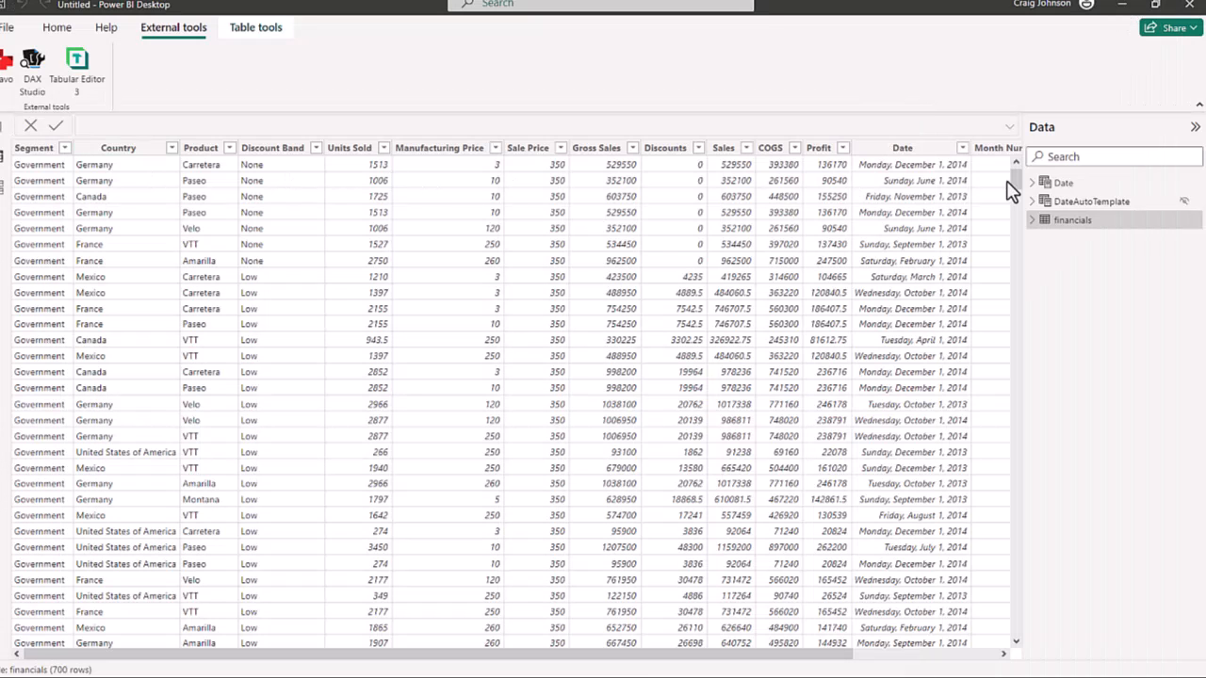
{"action": "left_click", "coordinate": [1033, 184]}
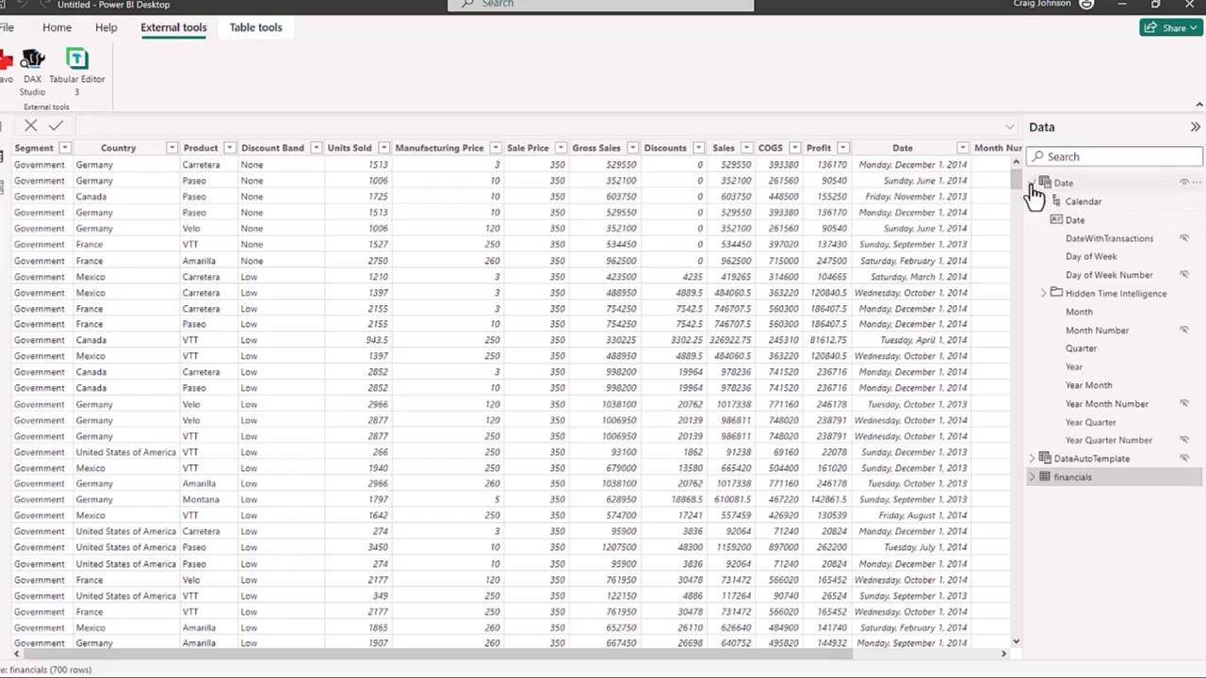
- Examine the DateAutoTemplate table's fields, collapse the field lists, and display the rows of the Date table
{"action": "left_click", "coordinate": [1033, 185]}
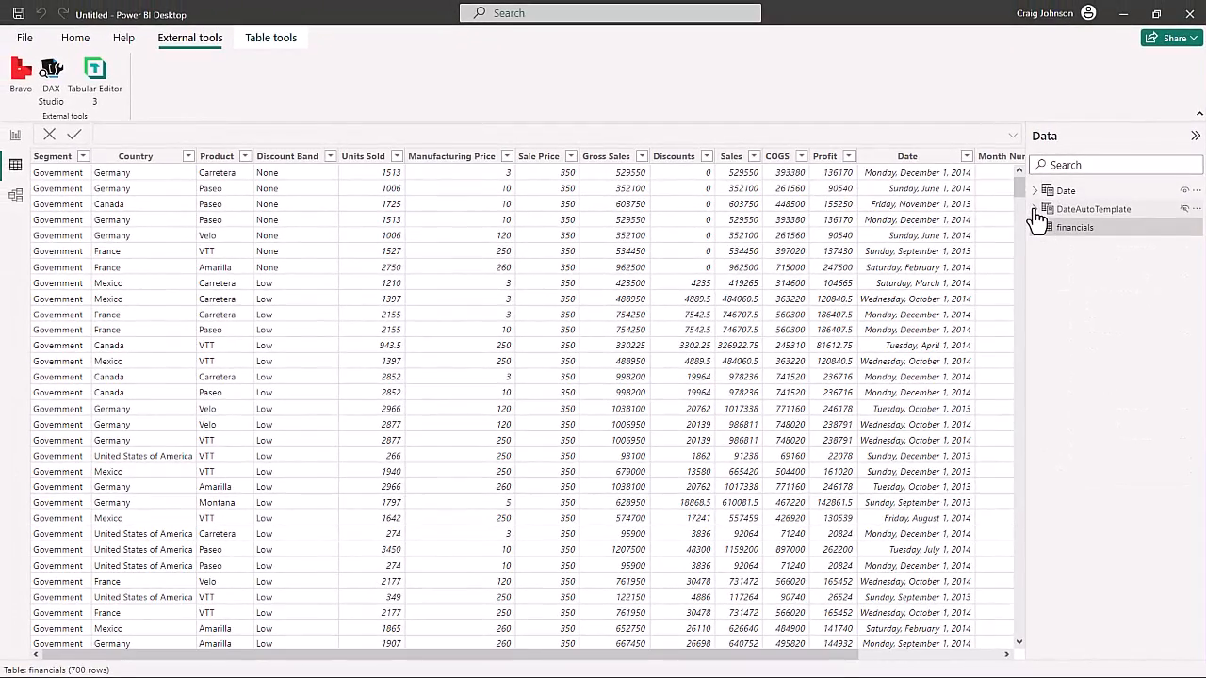
{"action": "left_click", "coordinate": [1035, 210]}
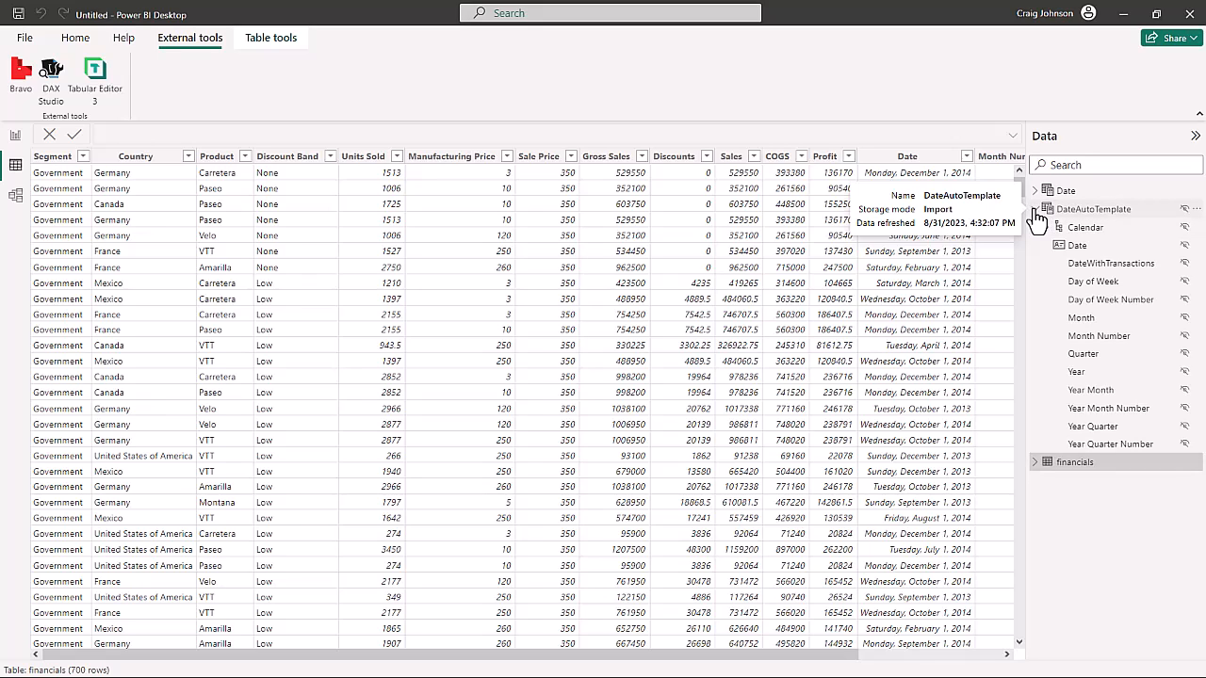
{"action": "left_click", "coordinate": [1036, 211]}
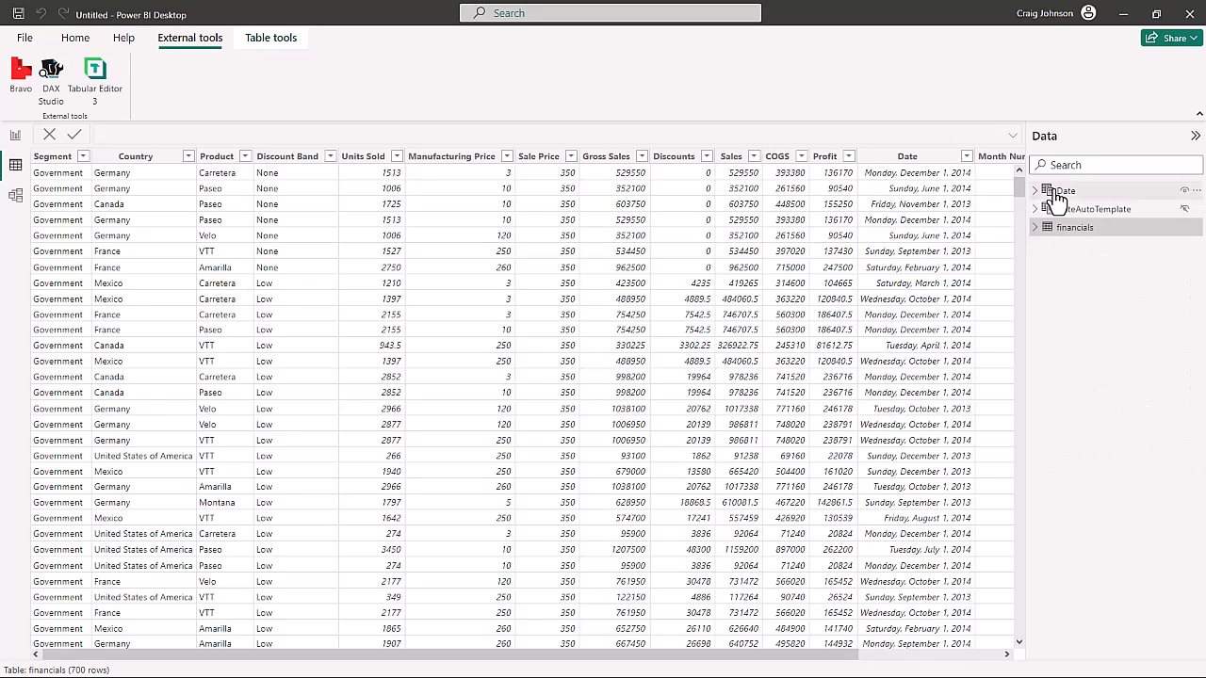
{"action": "left_click", "coordinate": [1061, 191]}
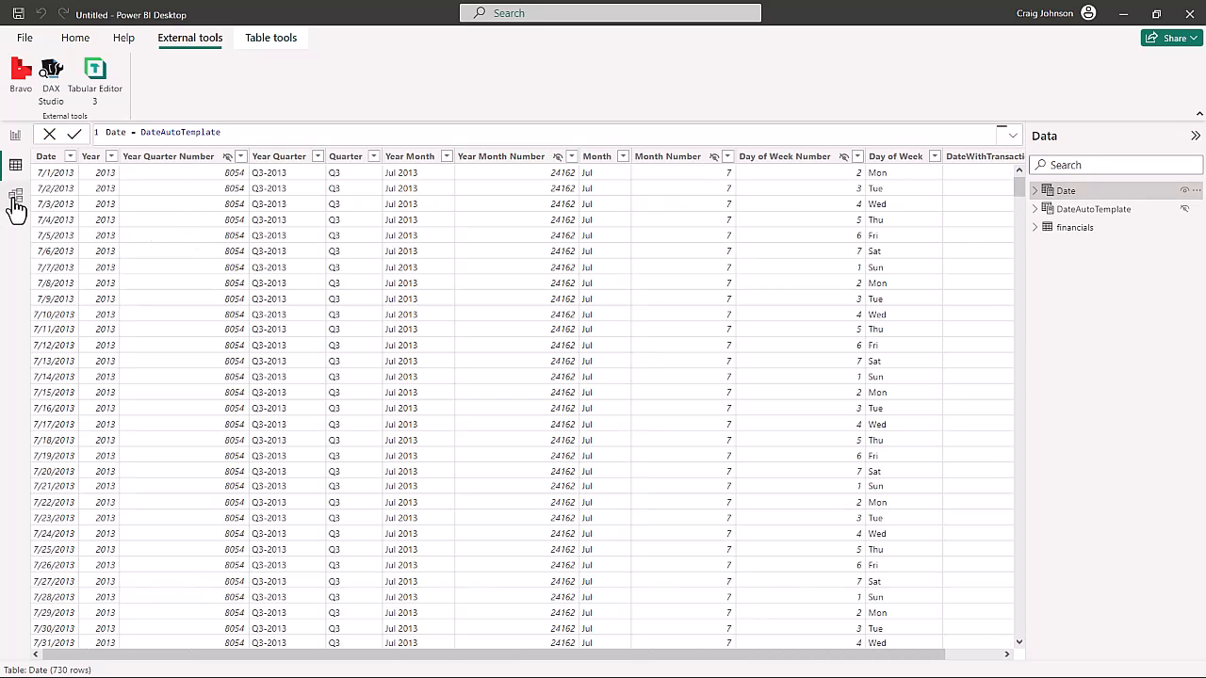
- In the model diagram, arrange the table cards with financials below Date and relate Date's Date column to the financials Date column
{"action": "left_click", "coordinate": [14, 198]}
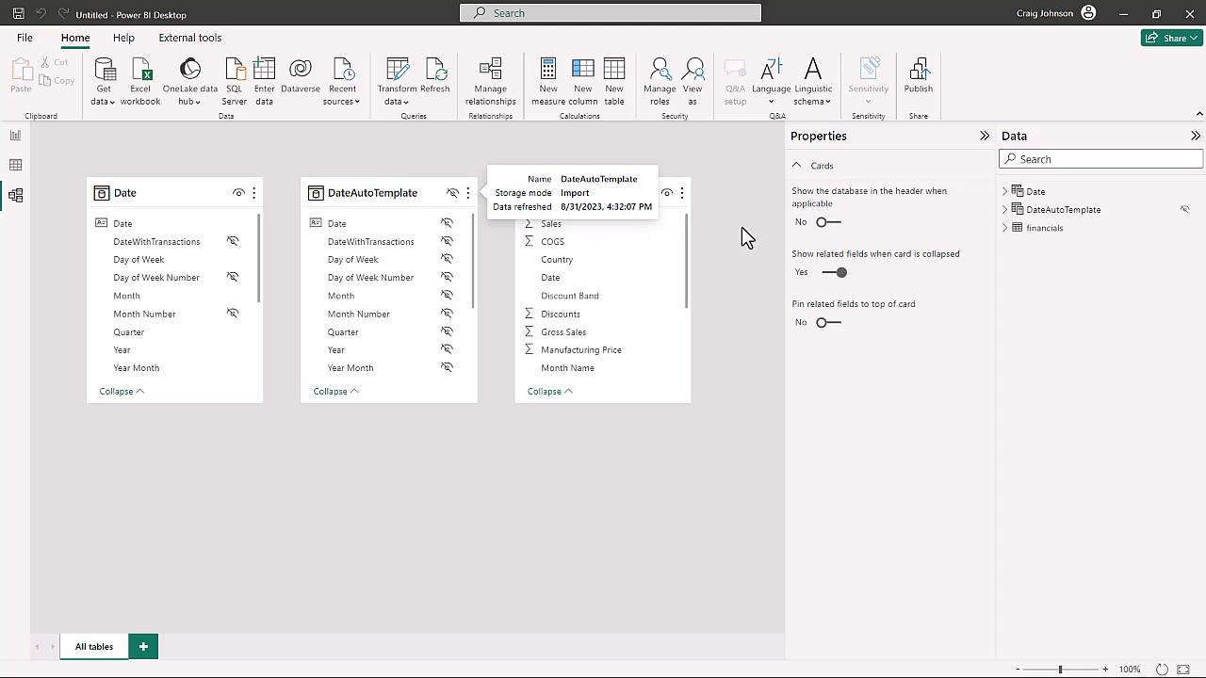
{"action": "left_click_drag", "start_coordinate": [599, 193], "coordinate": [390, 421]}
{"action": "left_click_drag", "start_coordinate": [172, 205], "coordinate": [194, 175]}
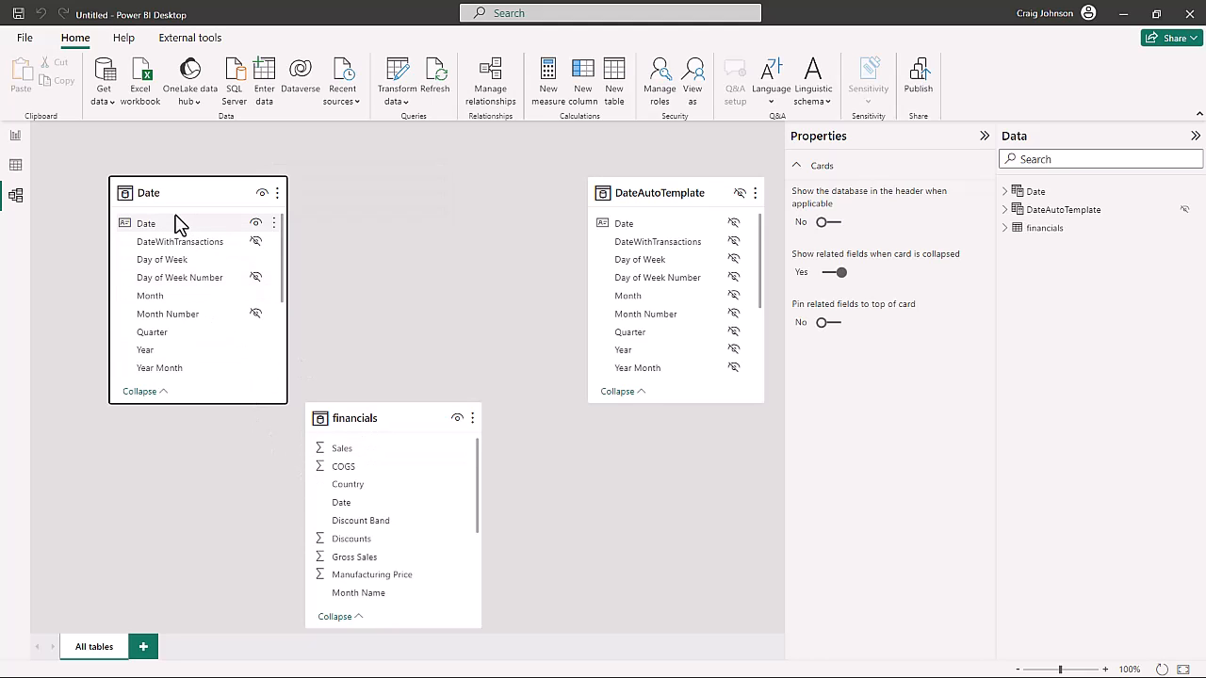
{"action": "left_click_drag", "start_coordinate": [174, 217], "coordinate": [344, 506]}
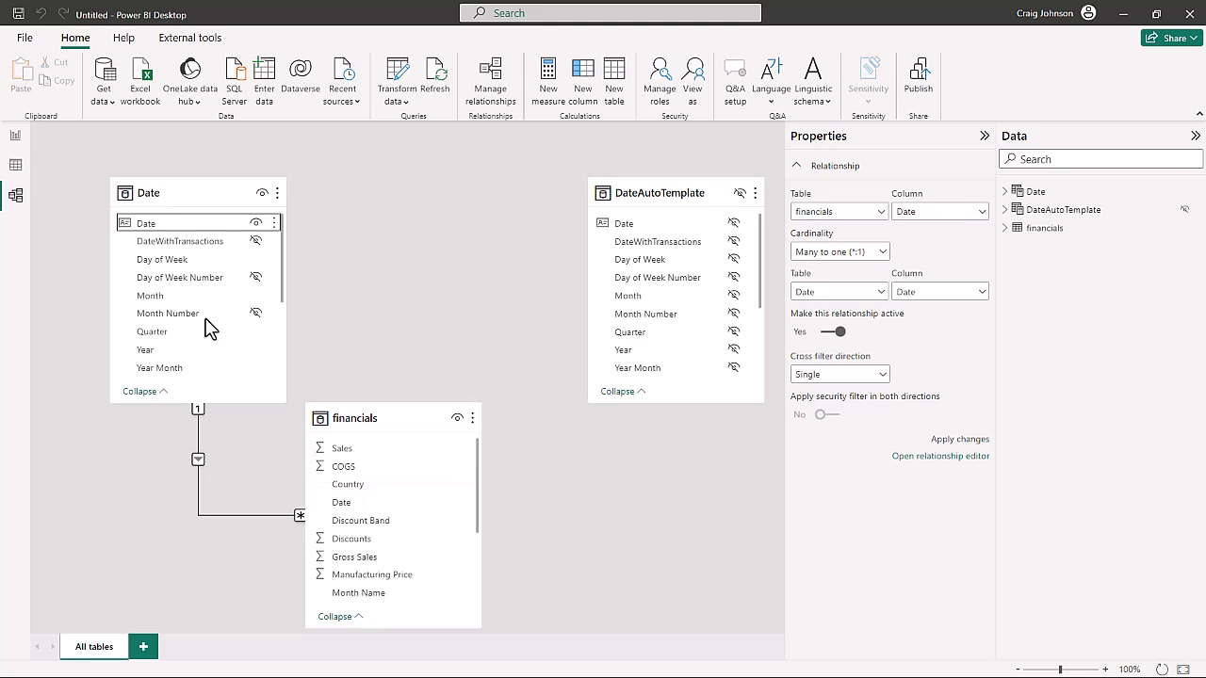
- Return to the report canvas, show the available external tools, and display the model's tables in place of the format settings
{"action": "left_click", "coordinate": [14, 141]}
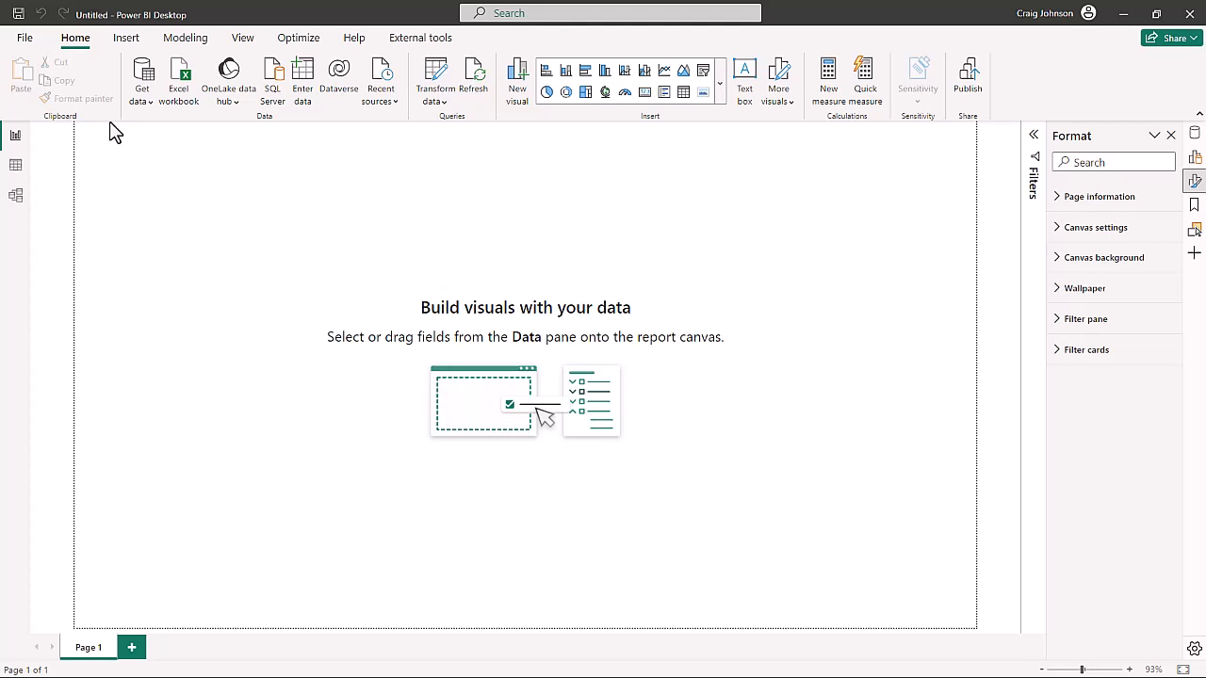
{"action": "left_click", "coordinate": [419, 41]}
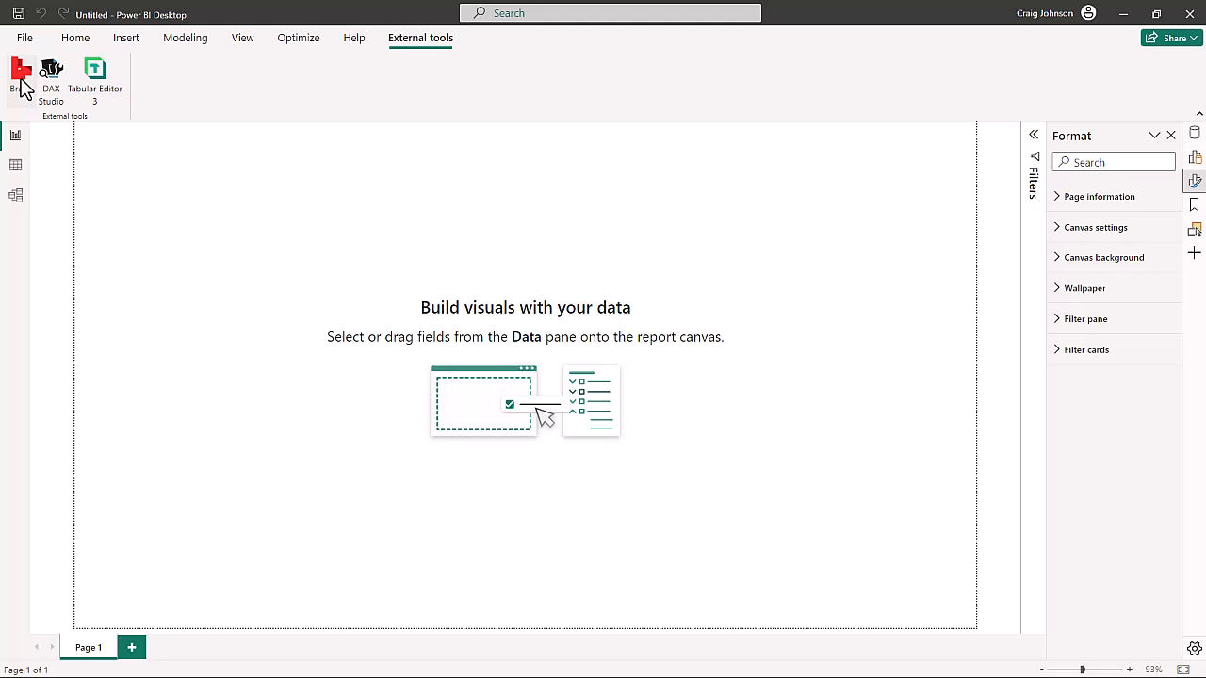
{"action": "left_click", "coordinate": [1194, 134]}
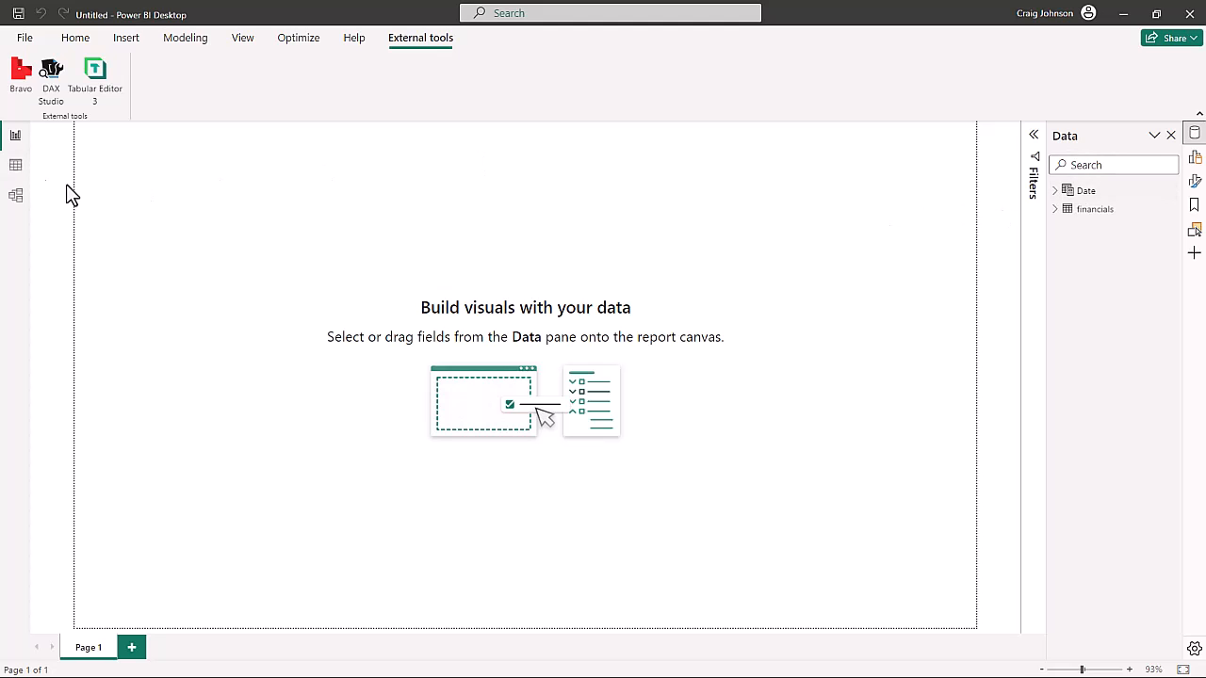
- Review the Date table's rows in the table view, checking its columns through to DateWithTransactions
{"action": "left_click", "coordinate": [16, 167]}
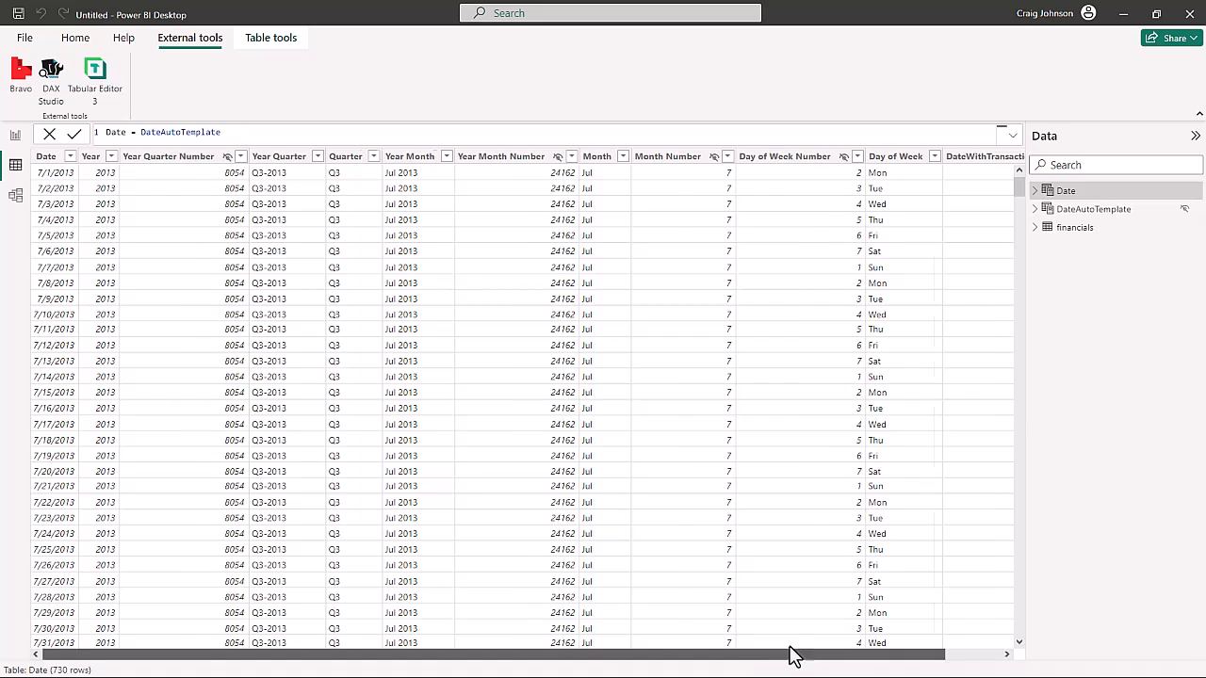
{"action": "left_click_drag", "start_coordinate": [773, 656], "coordinate": [844, 652]}
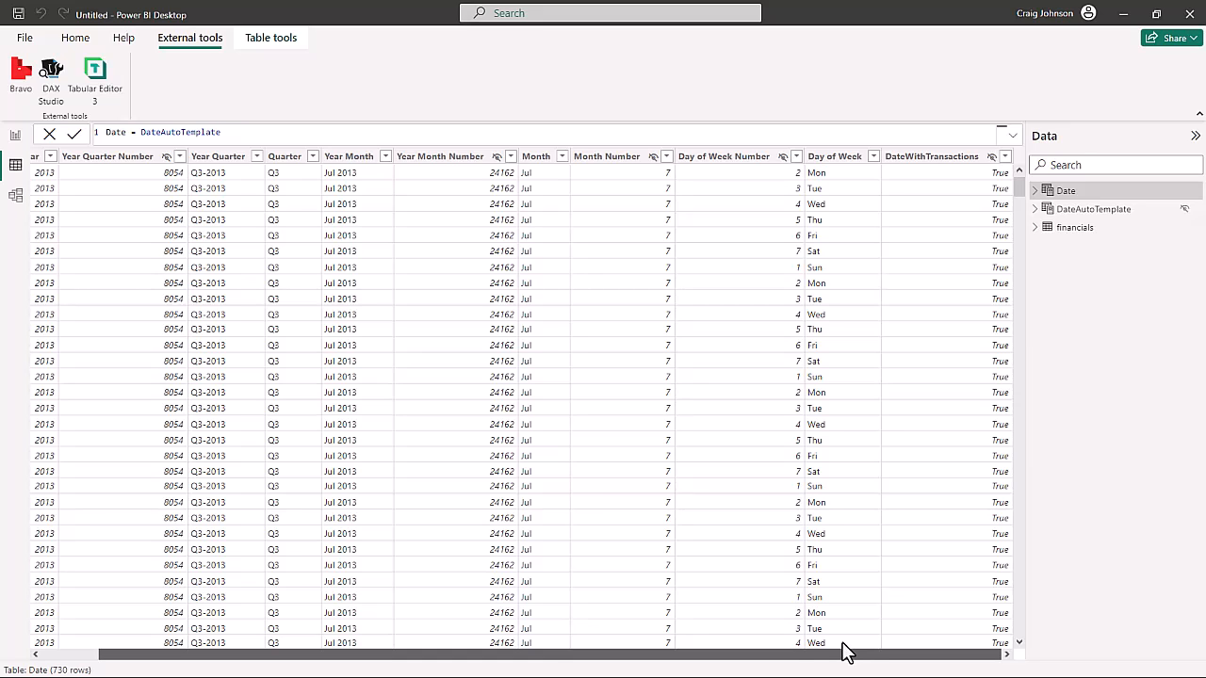
{"action": "left_click_drag", "start_coordinate": [829, 653], "coordinate": [702, 641]}
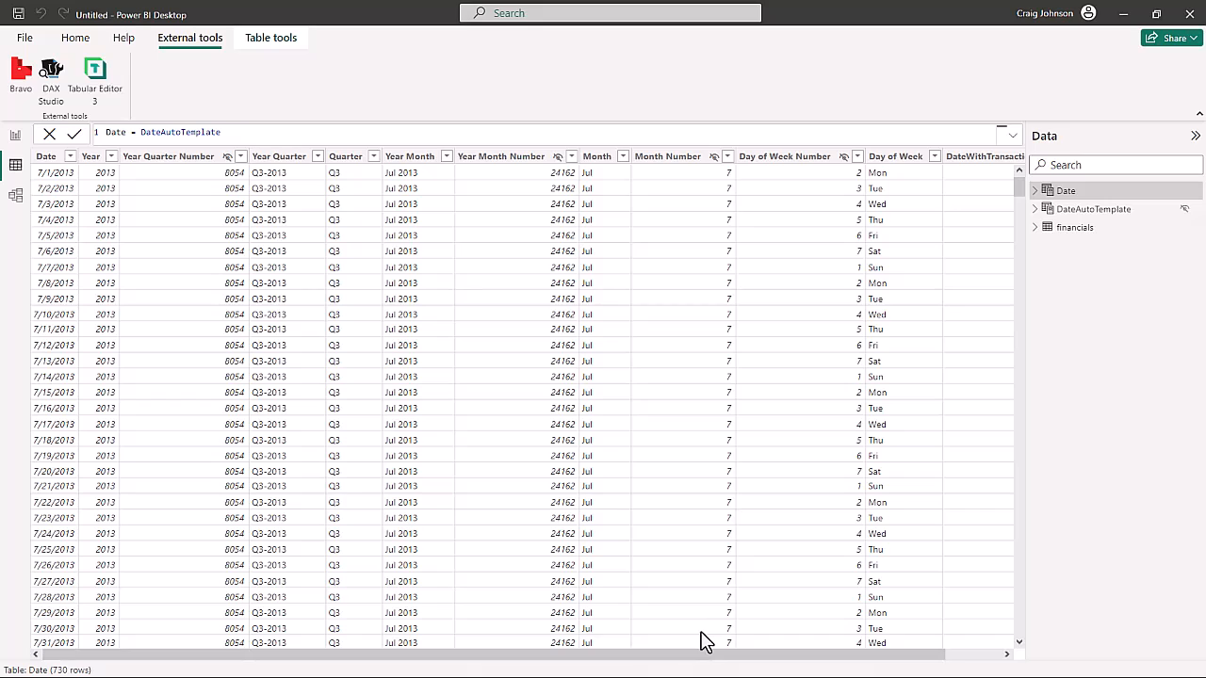